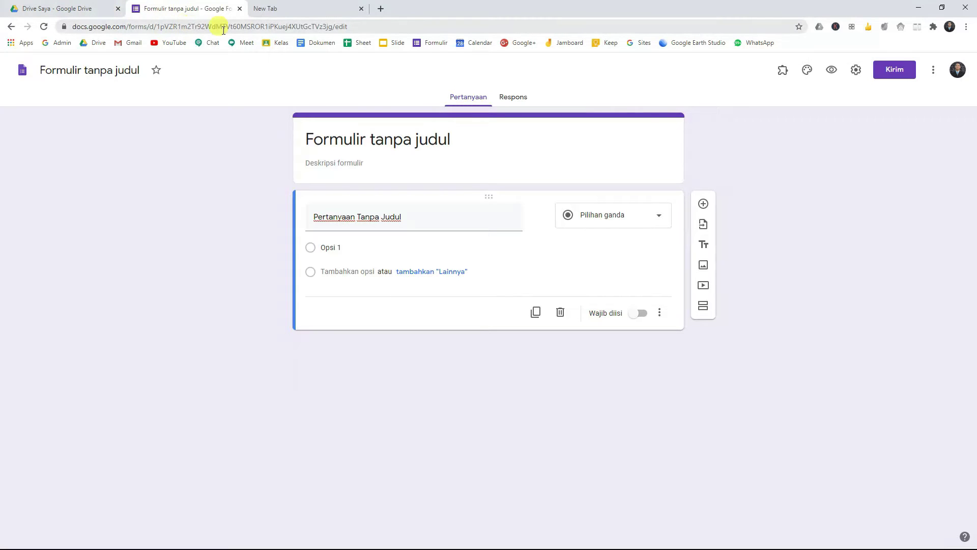
Step: Switch to Google Drive and look up the Google Formulir option among the additional file types for a new item
{"action": "left_click", "coordinate": [307, 10]}
{"action": "left_click", "coordinate": [176, 8]}
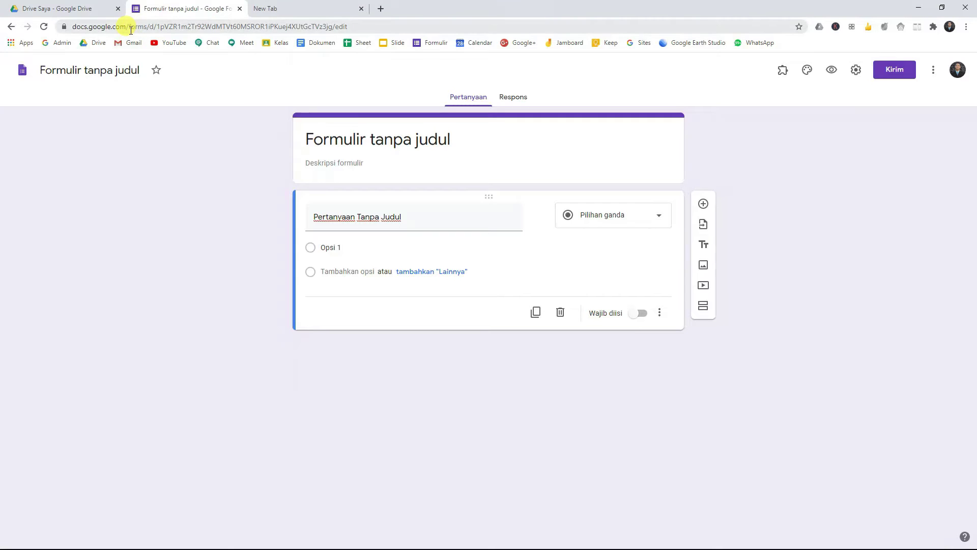
{"action": "left_click", "coordinate": [81, 9]}
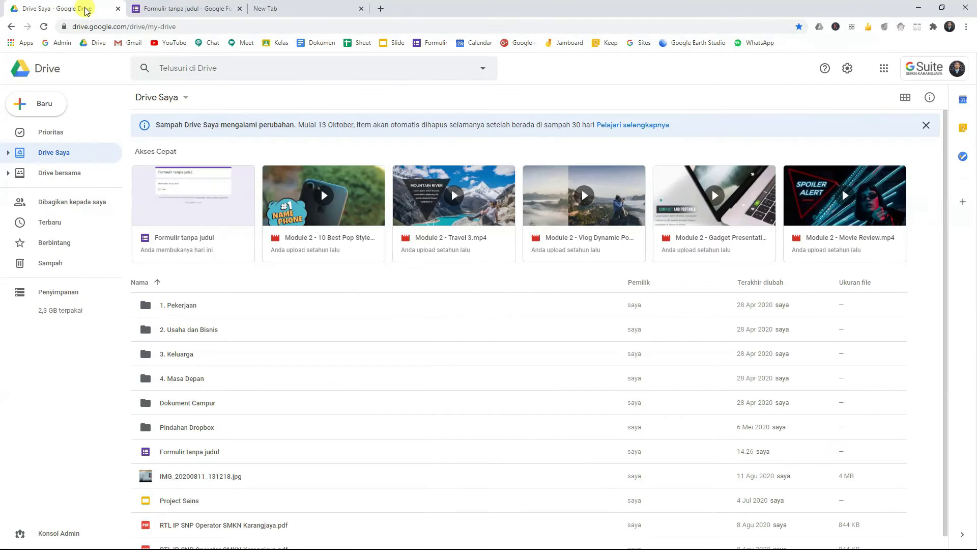
{"action": "left_click", "coordinate": [41, 103]}
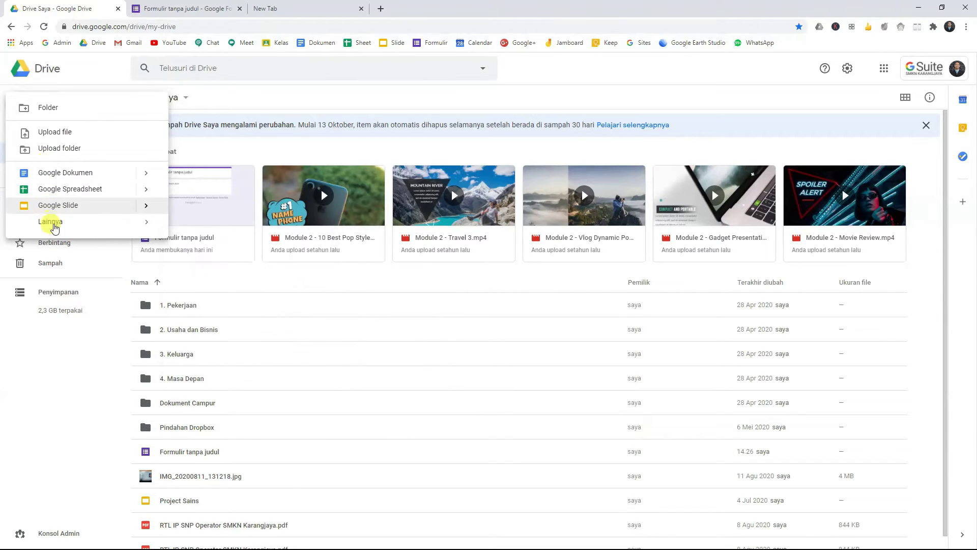
{"action": "mouse_move", "coordinate": [84, 229]}
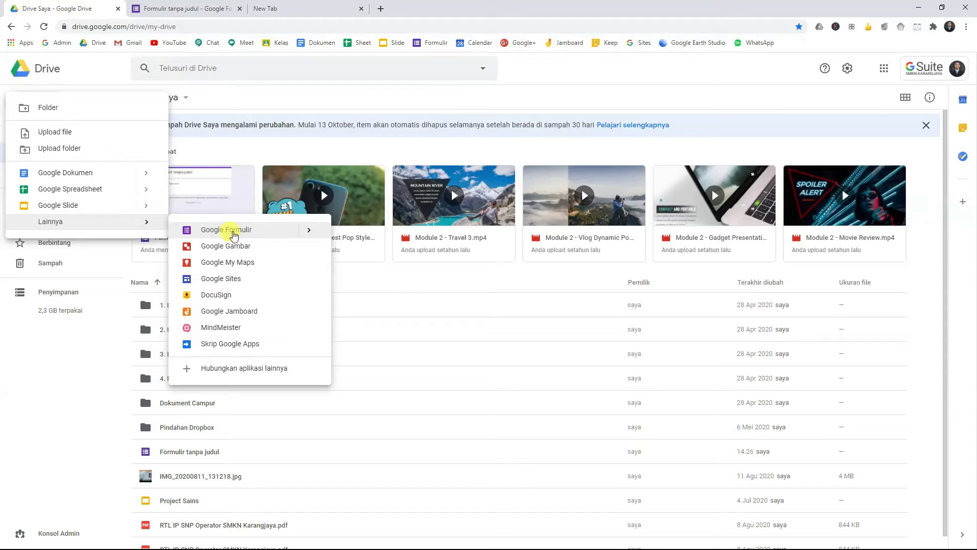
Step: Return to the untitled form, title it "Demo Soal PG" and give the form file the same name
{"action": "left_click", "coordinate": [204, 9]}
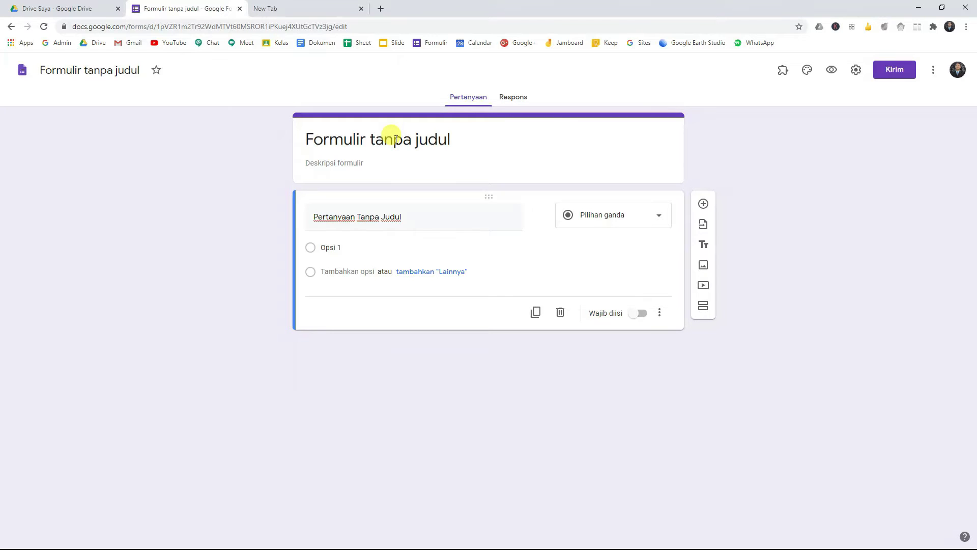
{"action": "left_click", "coordinate": [396, 139]}
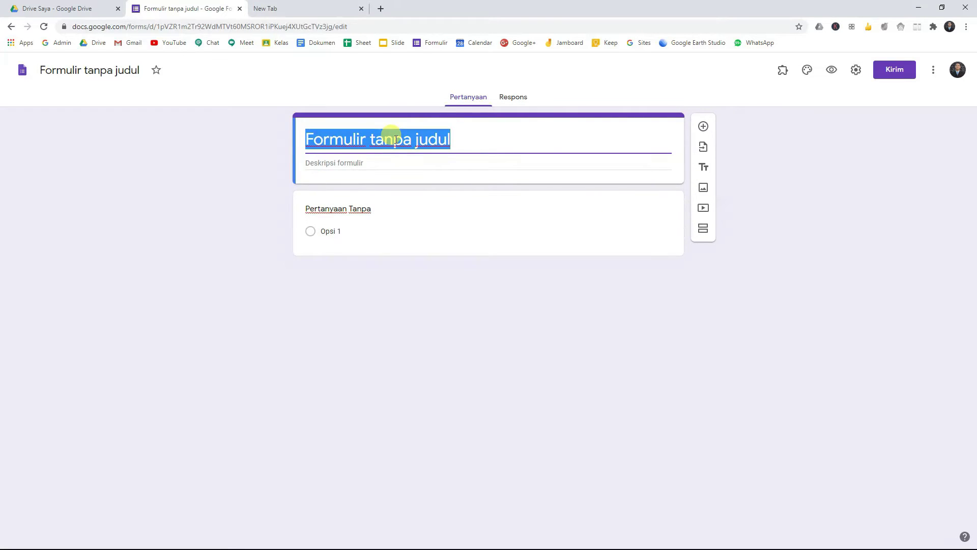
{"action": "type", "text": "Demo "}
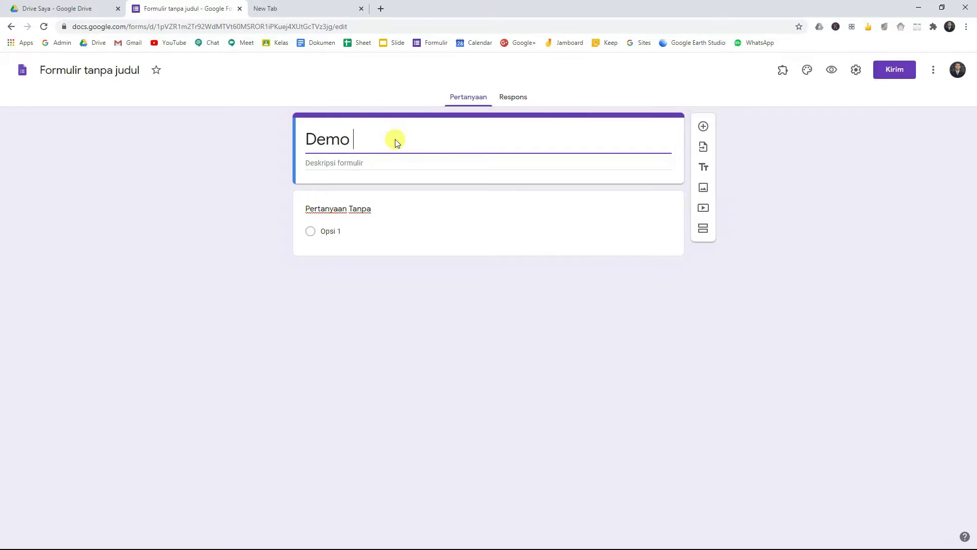
{"action": "type", "text": "Soal PG"}
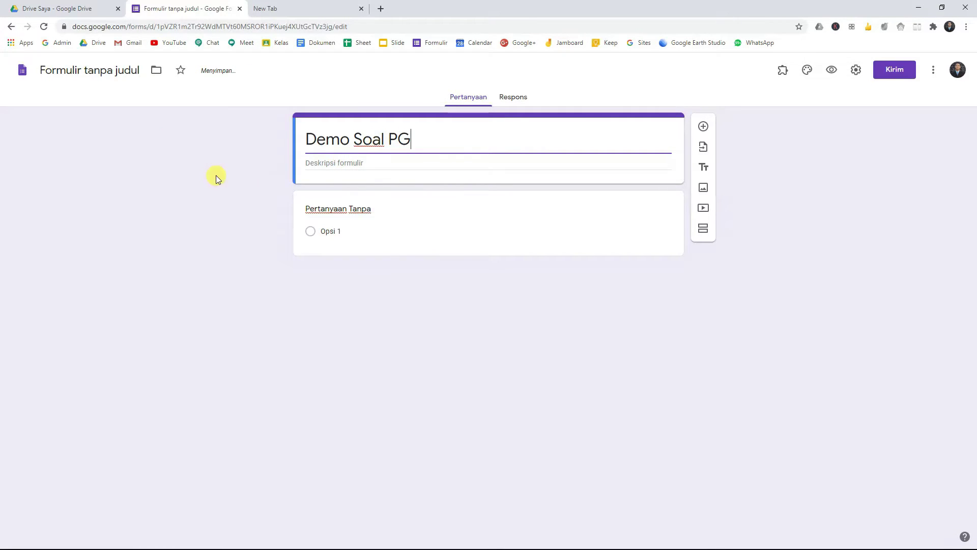
{"action": "left_click", "coordinate": [93, 93]}
{"action": "left_click", "coordinate": [86, 70]}
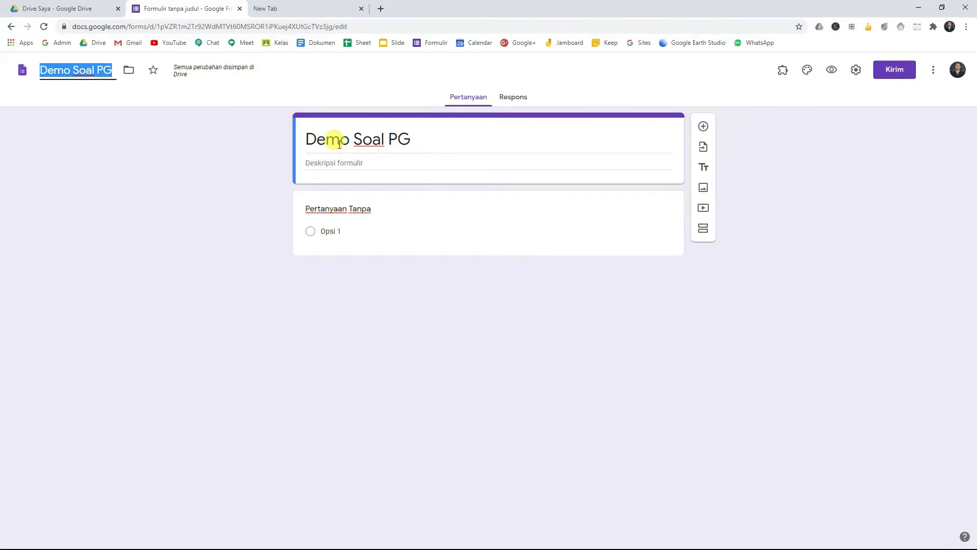
{"action": "left_click", "coordinate": [263, 172]}
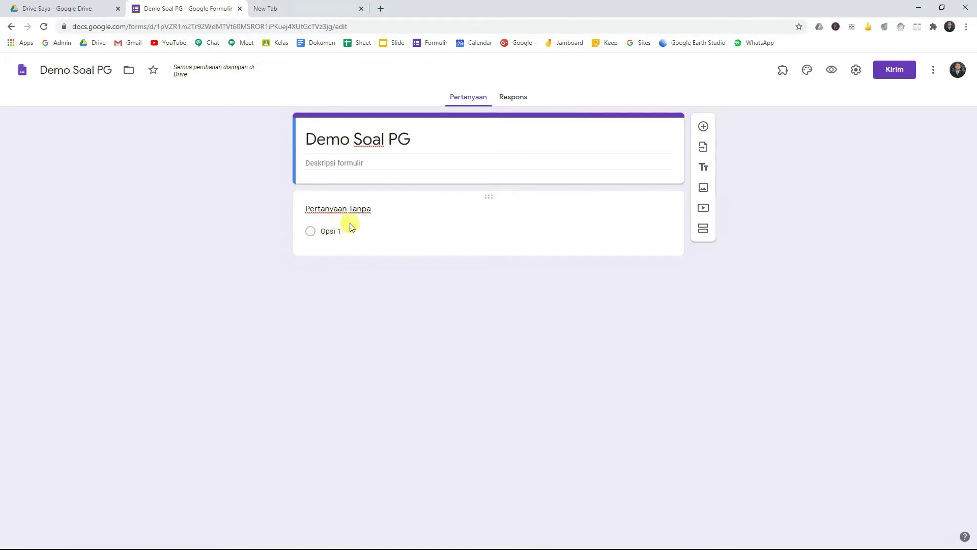
{"action": "left_click", "coordinate": [374, 209]}
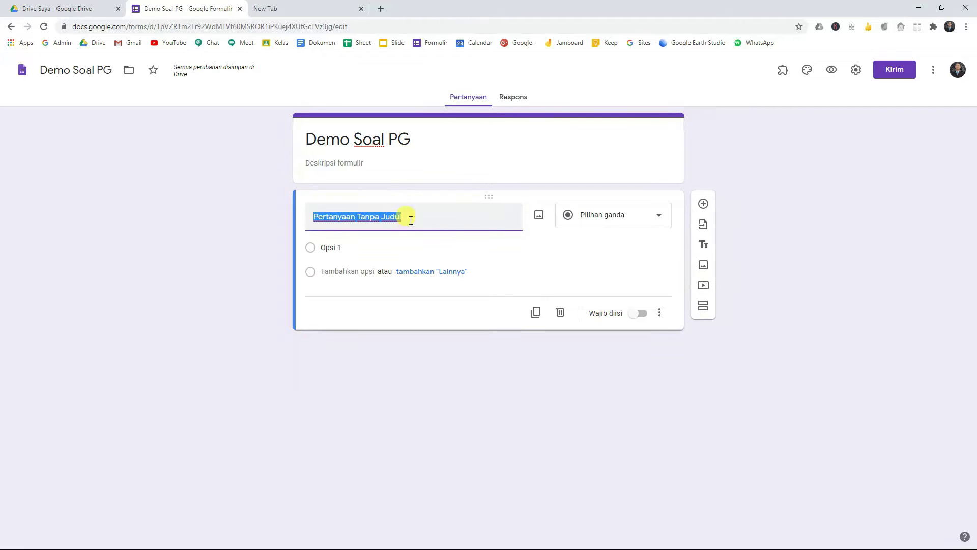
{"action": "left_click", "coordinate": [336, 216]}
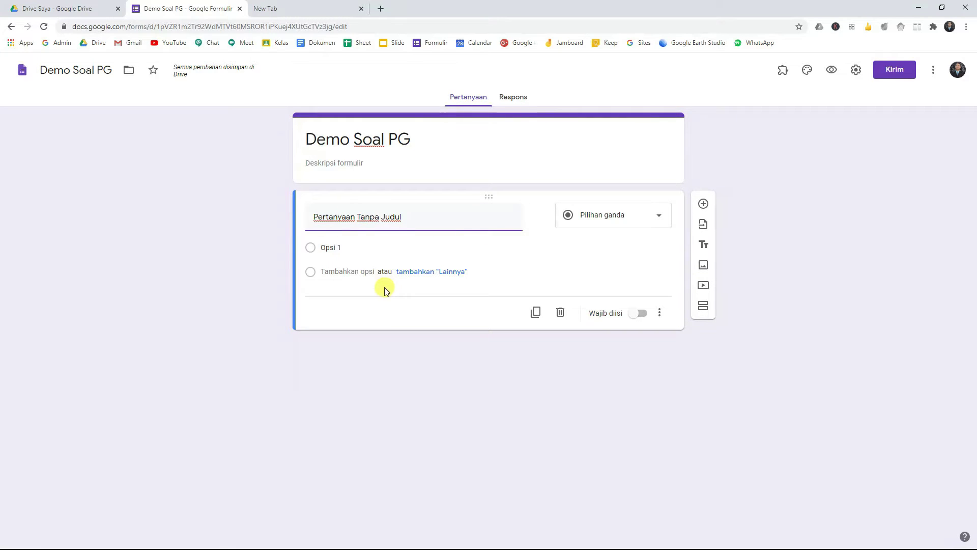
{"action": "left_click", "coordinate": [228, 268]}
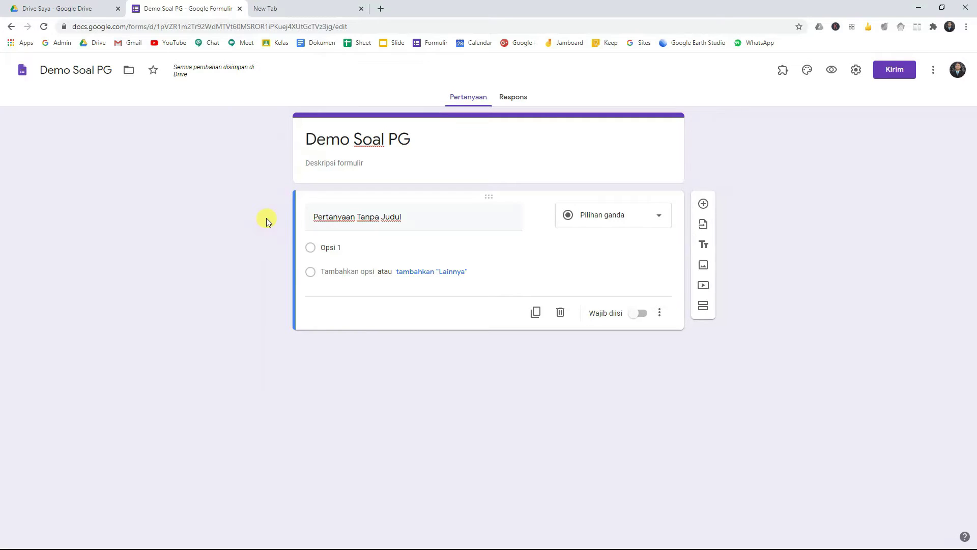
Step: Switch to the Excel workbook Template Import Soal PG Google Form.xlsx and look over its question table
{"action": "key", "text": "alt+Tab"}
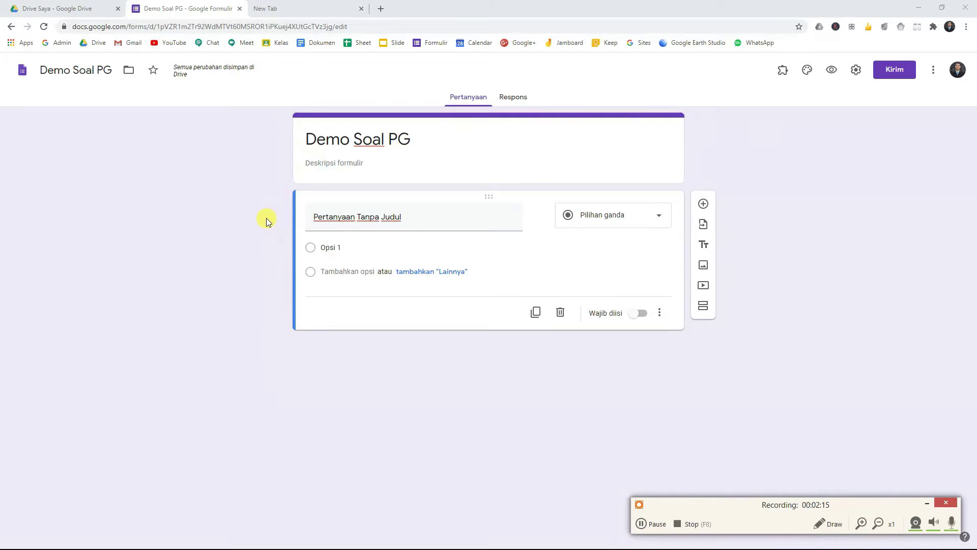
{"action": "key", "text": "alt+Tab"}
{"action": "key", "text": "alt+Tab"}
{"action": "key", "text": "alt+Tab"}
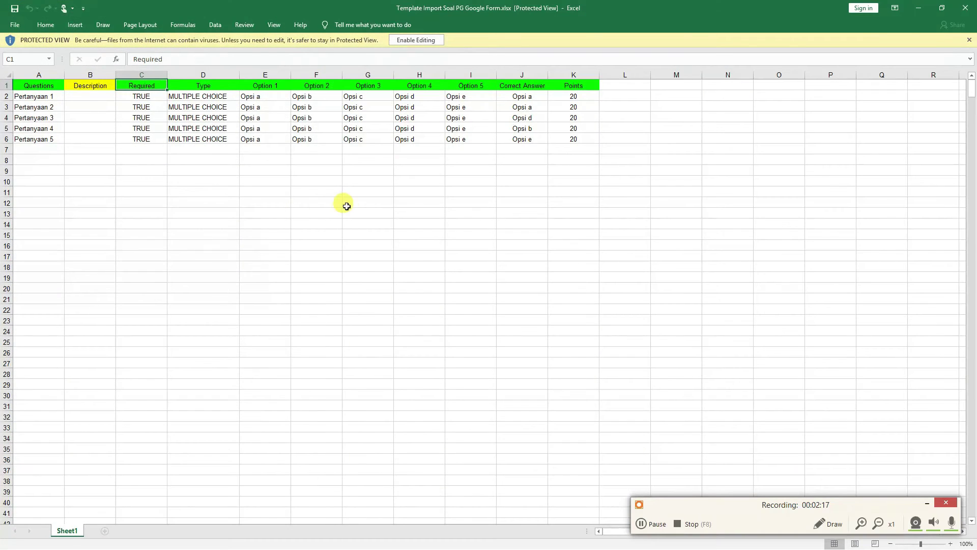
{"action": "left_click", "coordinate": [352, 205]}
{"action": "left_click", "coordinate": [190, 160]}
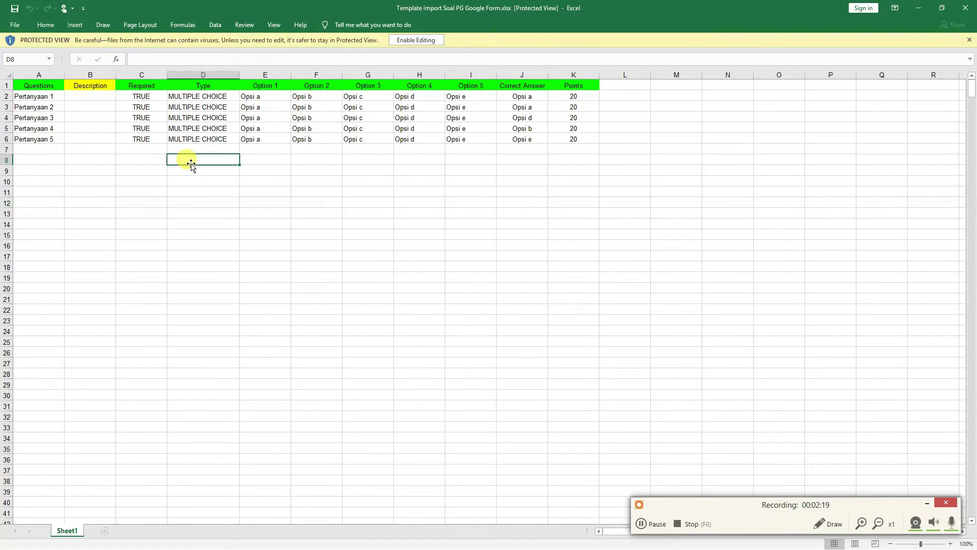
{"action": "left_click", "coordinate": [55, 153]}
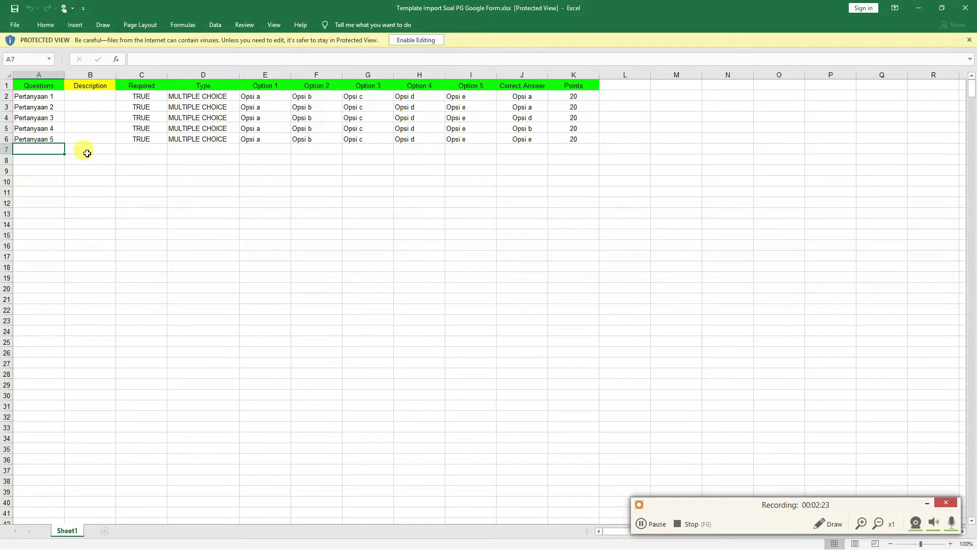
Step: Examine the Questions, Required and Type columns of the import template, including the entries for the first question
{"action": "left_click", "coordinate": [40, 87]}
{"action": "left_click", "coordinate": [142, 85]}
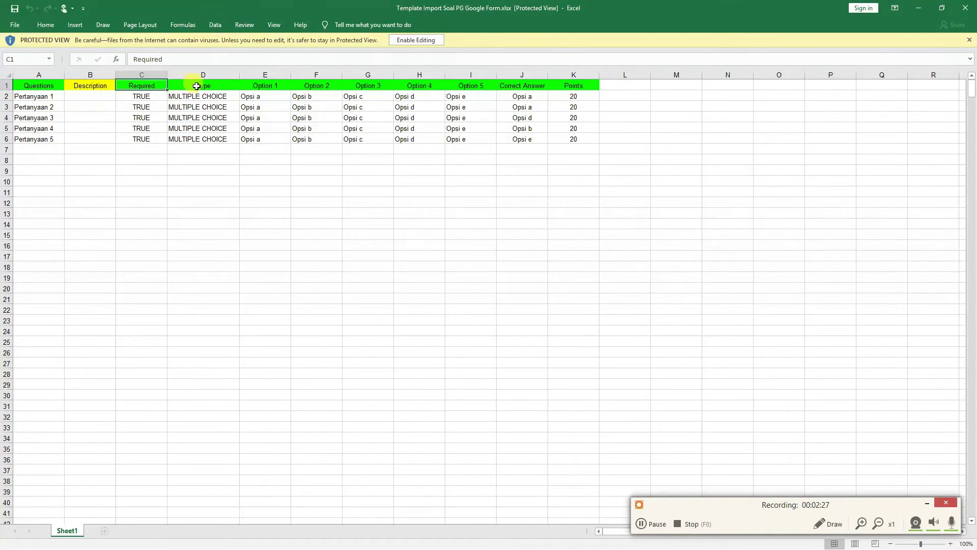
{"action": "left_click", "coordinate": [201, 86]}
{"action": "left_click", "coordinate": [43, 87]}
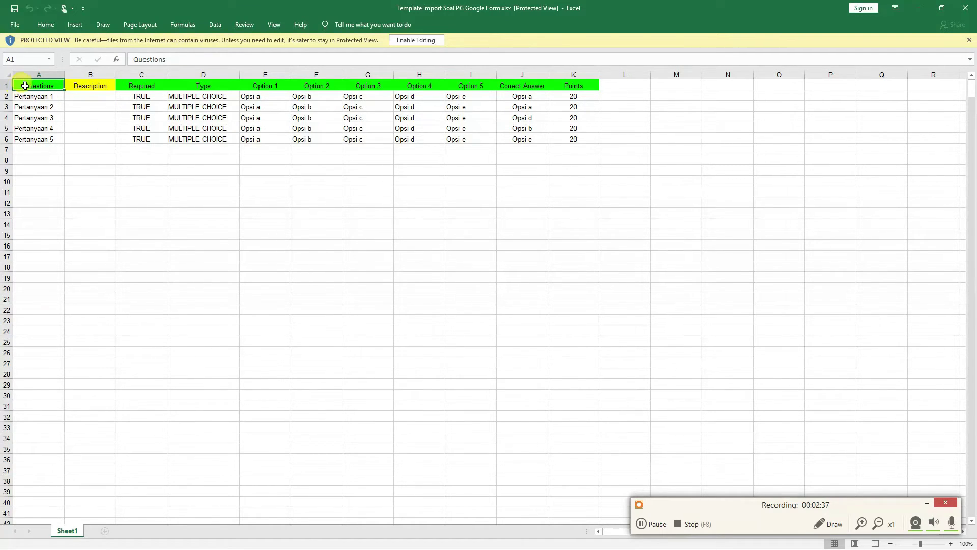
{"action": "left_click", "coordinate": [36, 73]}
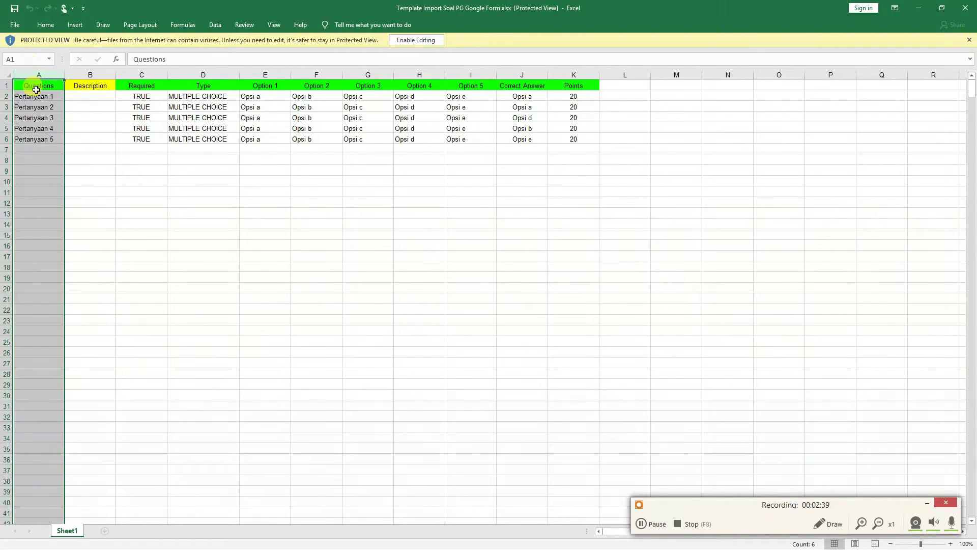
{"action": "left_click", "coordinate": [36, 95]}
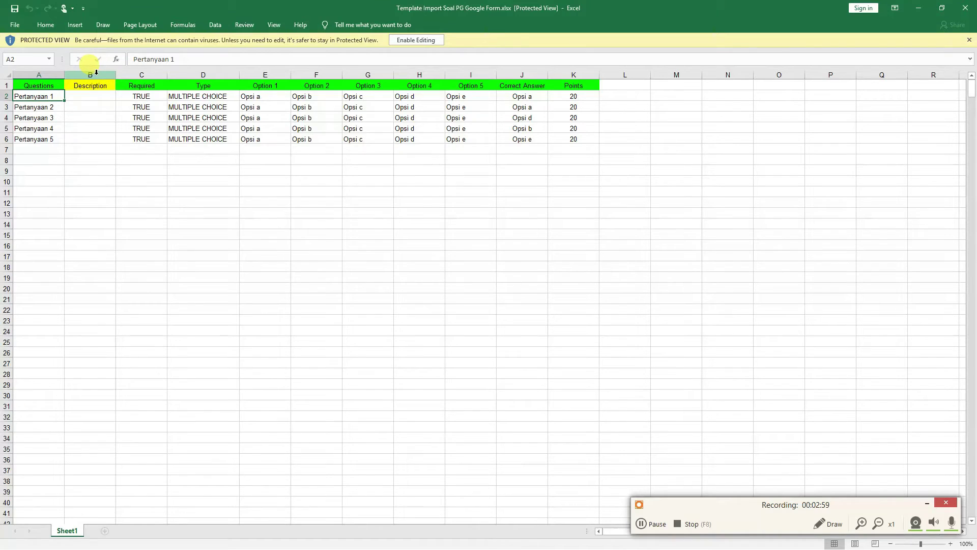
{"action": "left_click", "coordinate": [153, 88]}
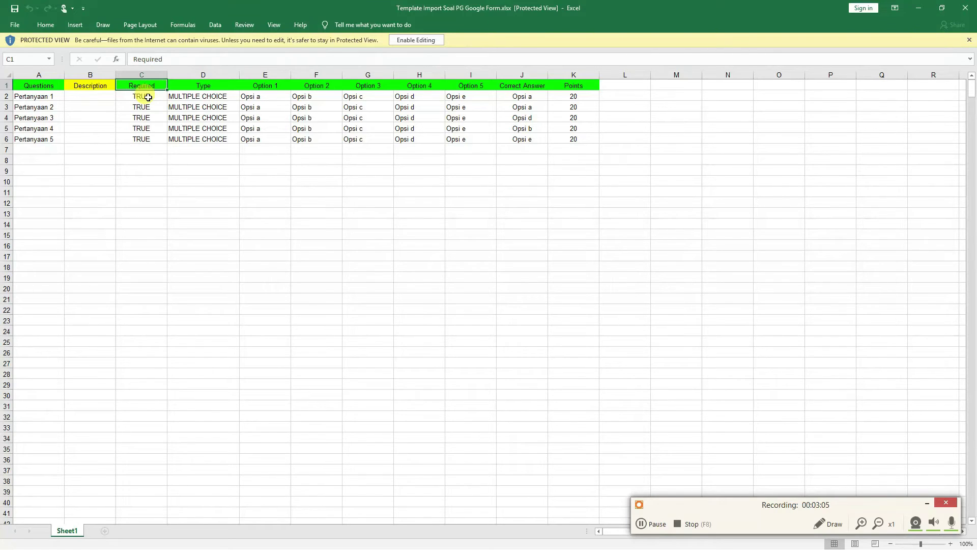
{"action": "left_click", "coordinate": [146, 98]}
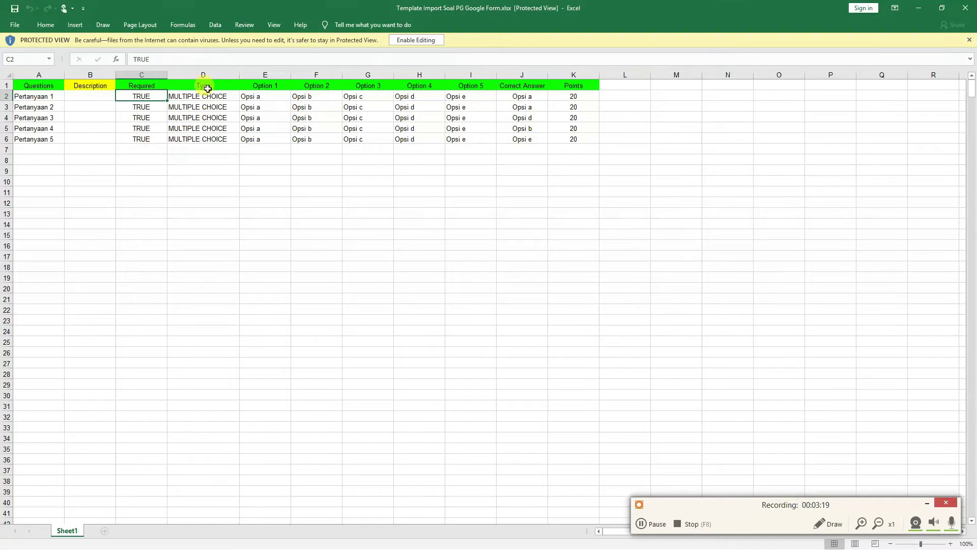
{"action": "left_click", "coordinate": [205, 71]}
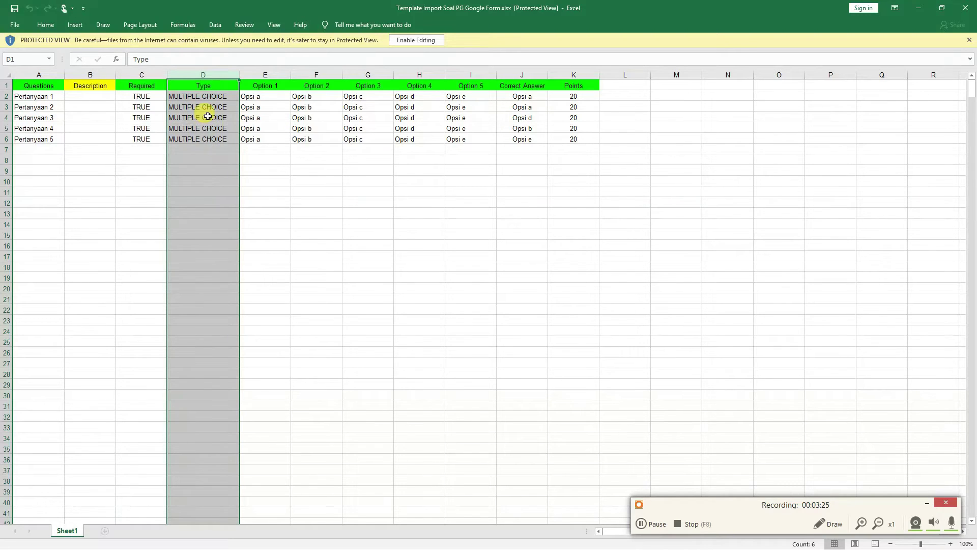
Step: Examine the Option 1 to Option 5 columns and the answer choices they hold for each question
{"action": "left_click", "coordinate": [267, 148]}
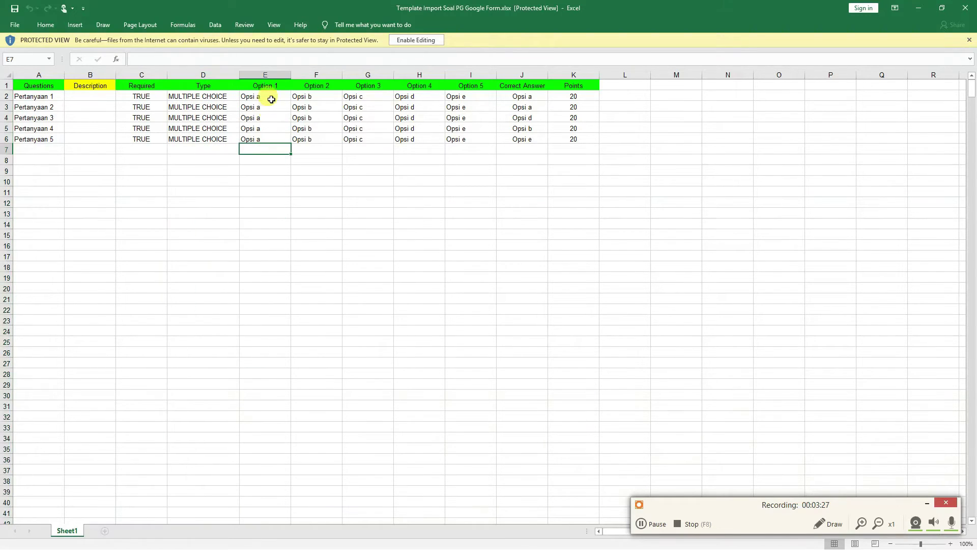
{"action": "left_click", "coordinate": [272, 75]}
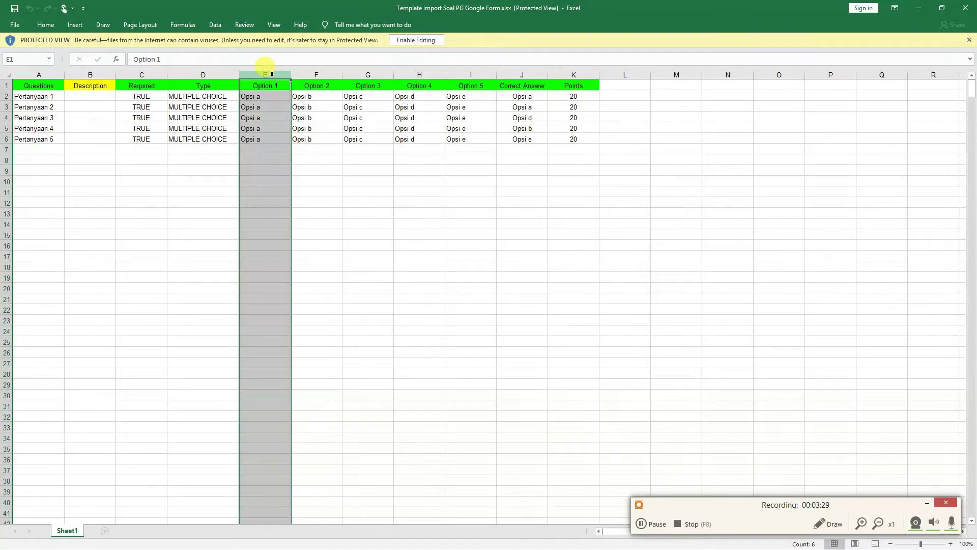
{"action": "left_click", "coordinate": [474, 71]}
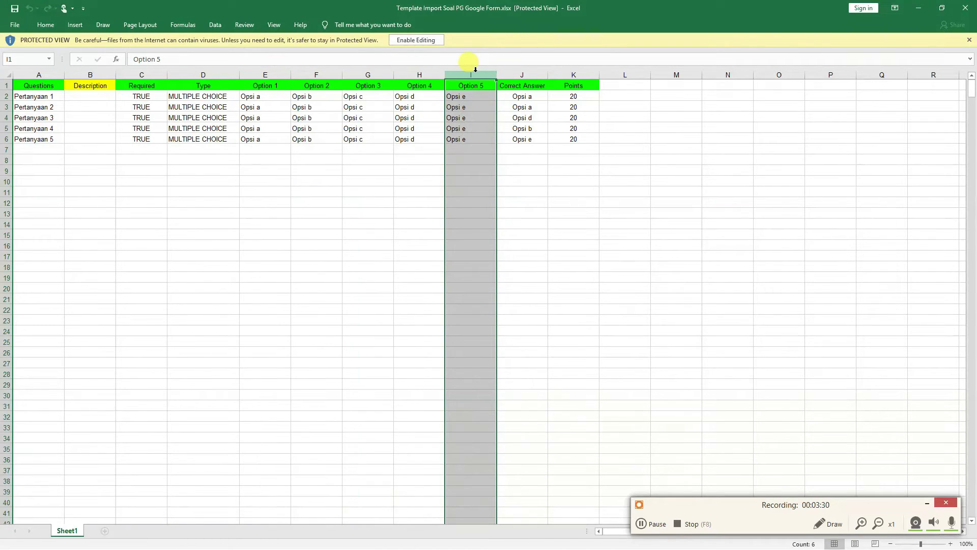
{"action": "left_click", "coordinate": [275, 97]}
{"action": "left_click", "coordinate": [333, 97]}
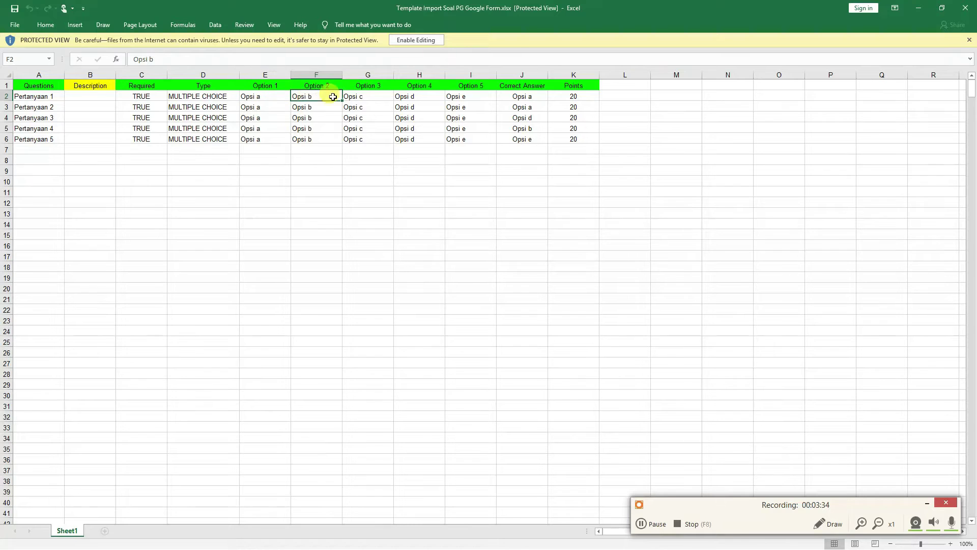
{"action": "left_click", "coordinate": [371, 97]}
{"action": "left_click", "coordinate": [414, 96]}
{"action": "left_click", "coordinate": [464, 97]}
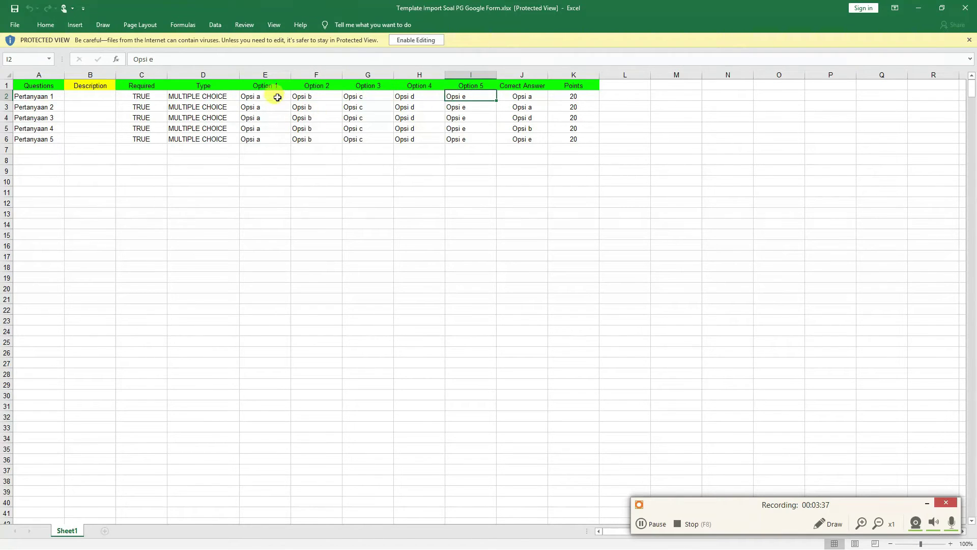
{"action": "left_click_drag", "start_coordinate": [267, 95], "coordinate": [458, 135]}
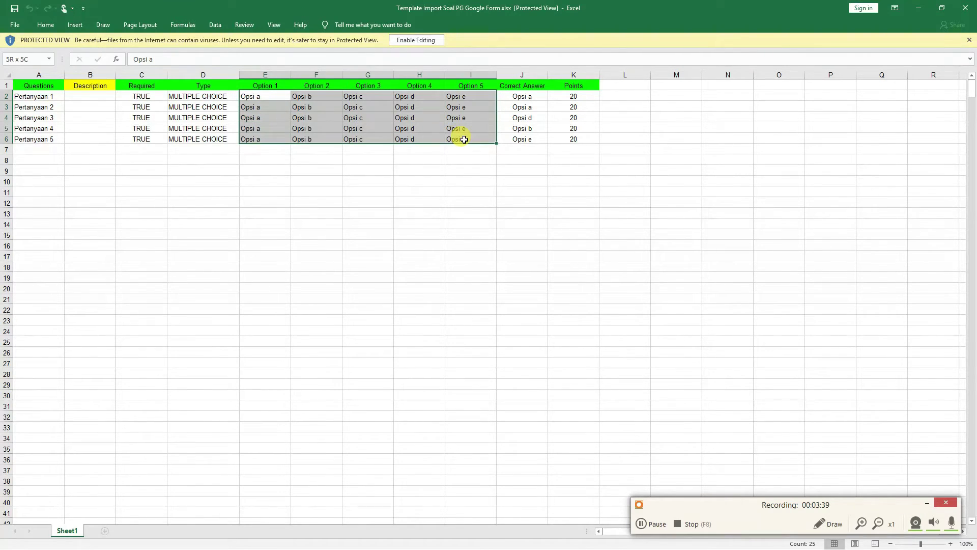
{"action": "left_click", "coordinate": [259, 96]}
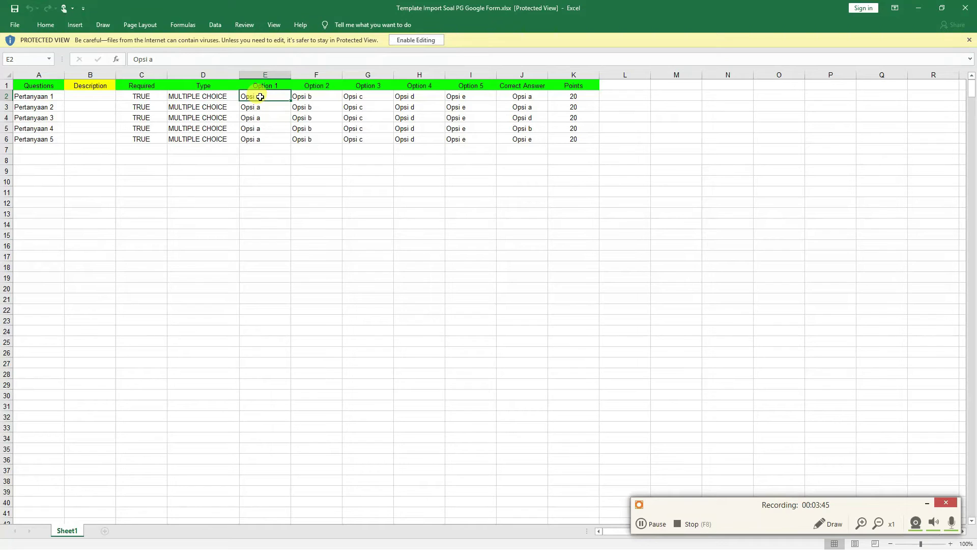
Step: Compare the Correct Answer column with the answer options in the first question's row
{"action": "left_click", "coordinate": [525, 74]}
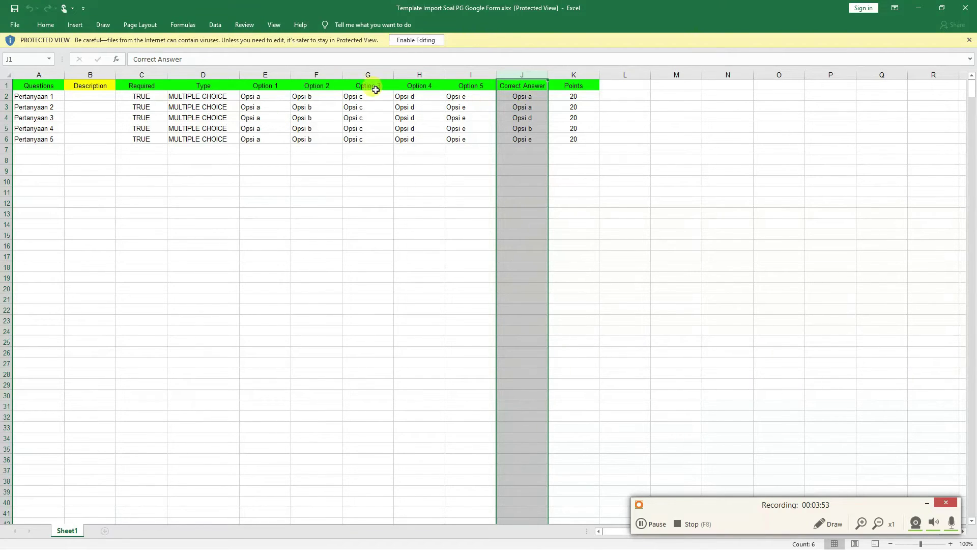
{"action": "left_click", "coordinate": [263, 84]}
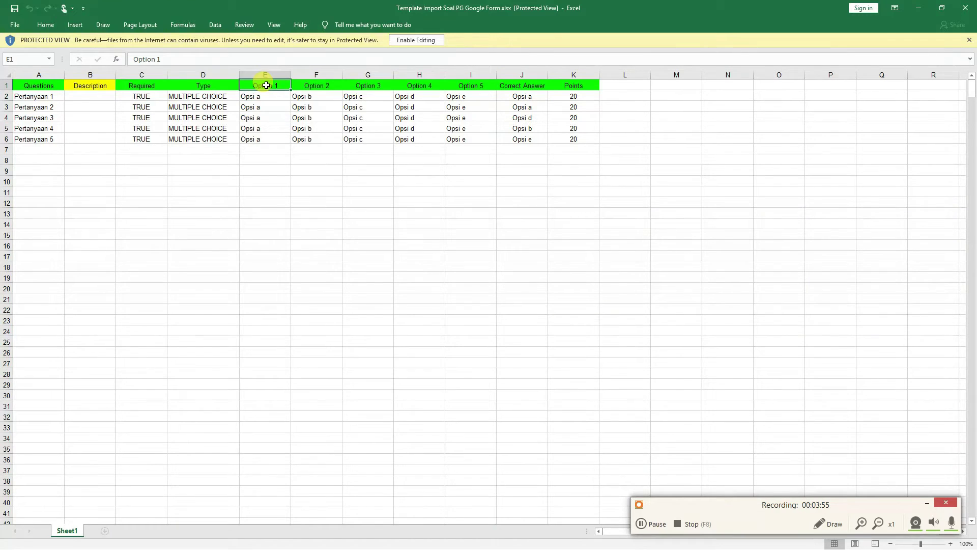
{"action": "left_click", "coordinate": [463, 98]}
{"action": "left_click", "coordinate": [527, 99]}
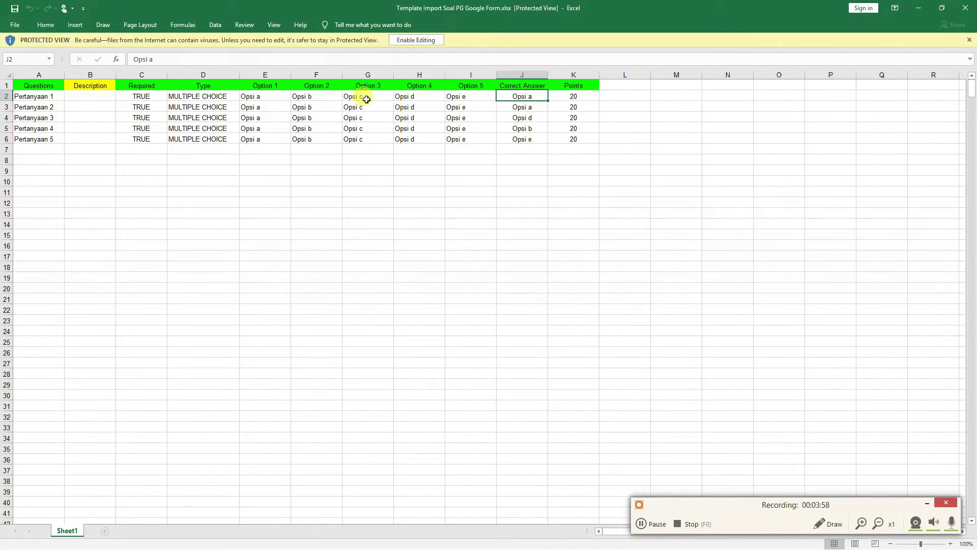
{"action": "left_click", "coordinate": [254, 97]}
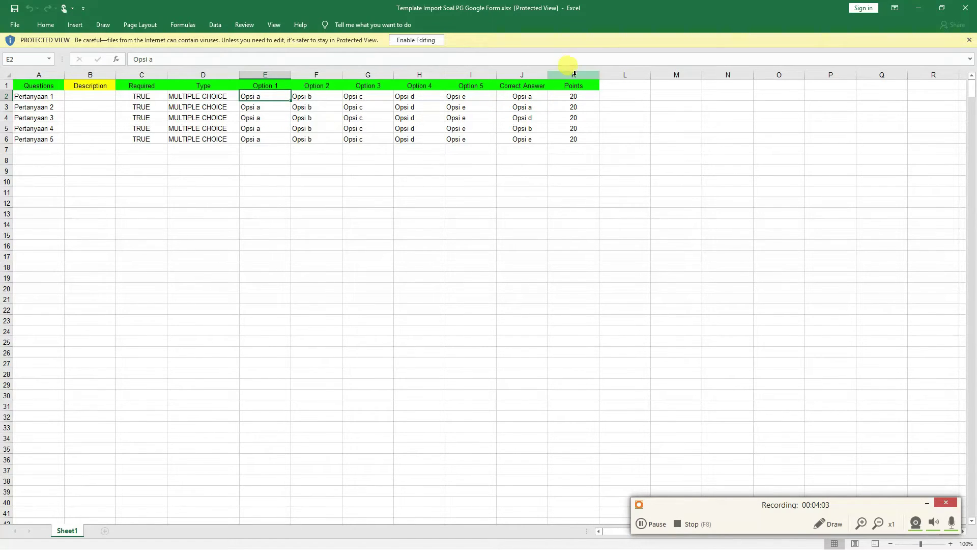
Step: Examine the Points column of the import template and the first question's points and question cells
{"action": "left_click", "coordinate": [575, 71]}
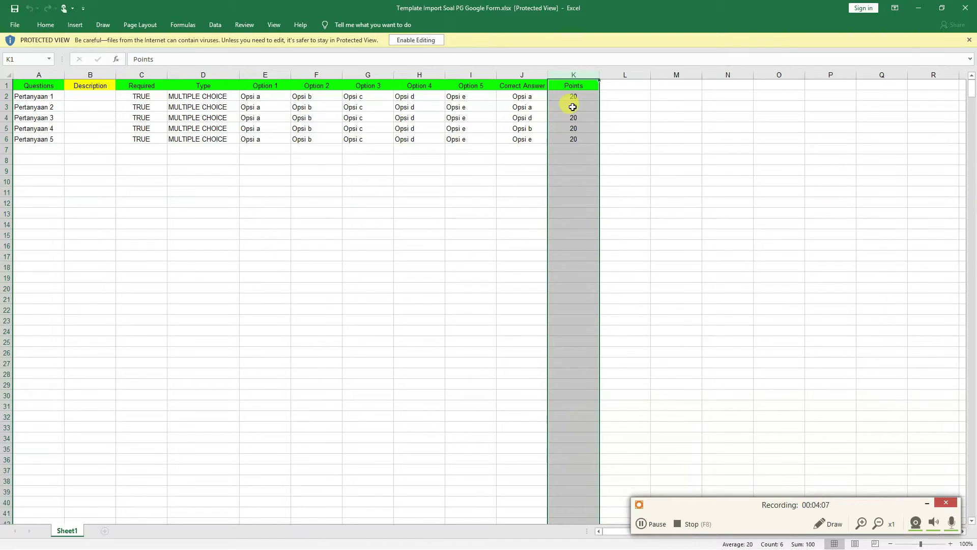
{"action": "left_click", "coordinate": [579, 97]}
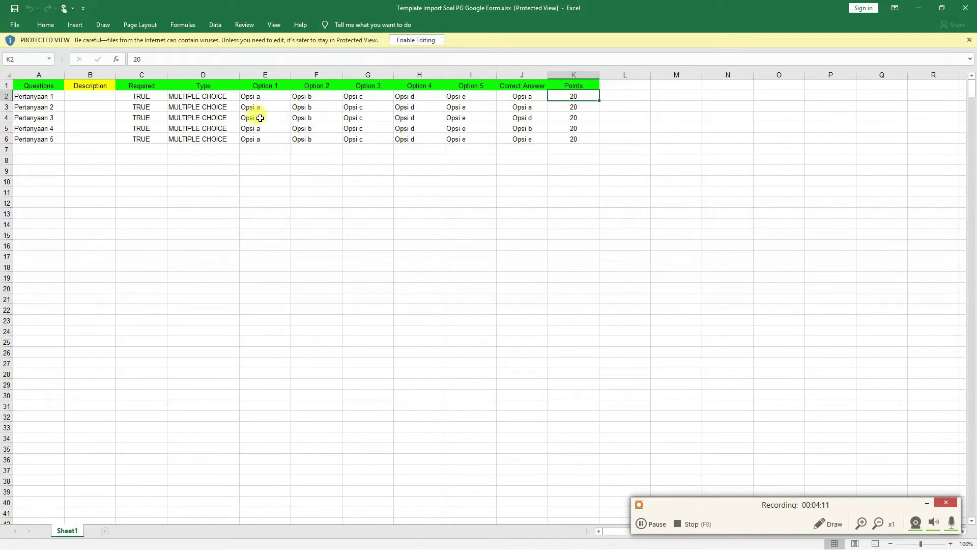
{"action": "left_click", "coordinate": [41, 98]}
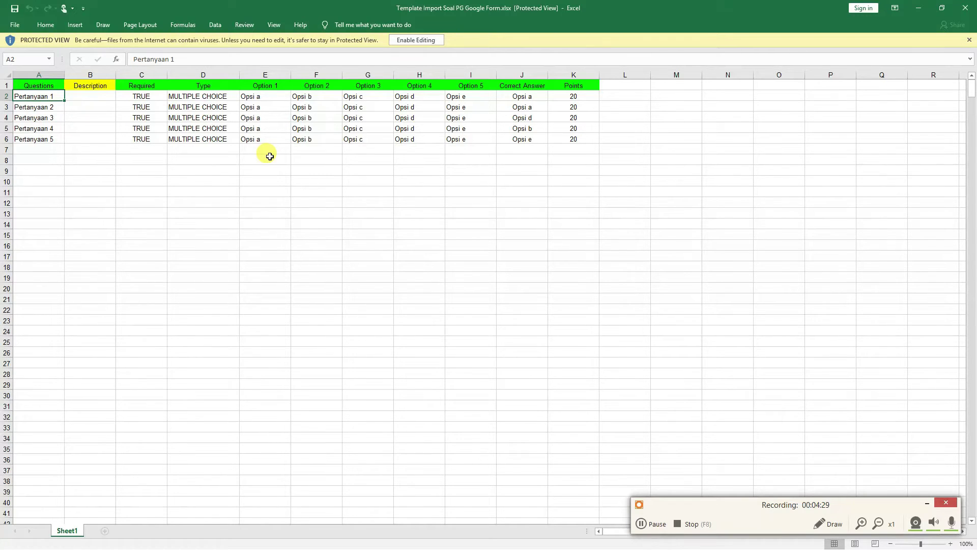
Step: Switch to Chrome, search Google for g suite marketplace in the empty tab and open the G Suite Marketplace site
{"action": "key", "text": "alt+Tab"}
{"action": "key", "text": "alt+Tab"}
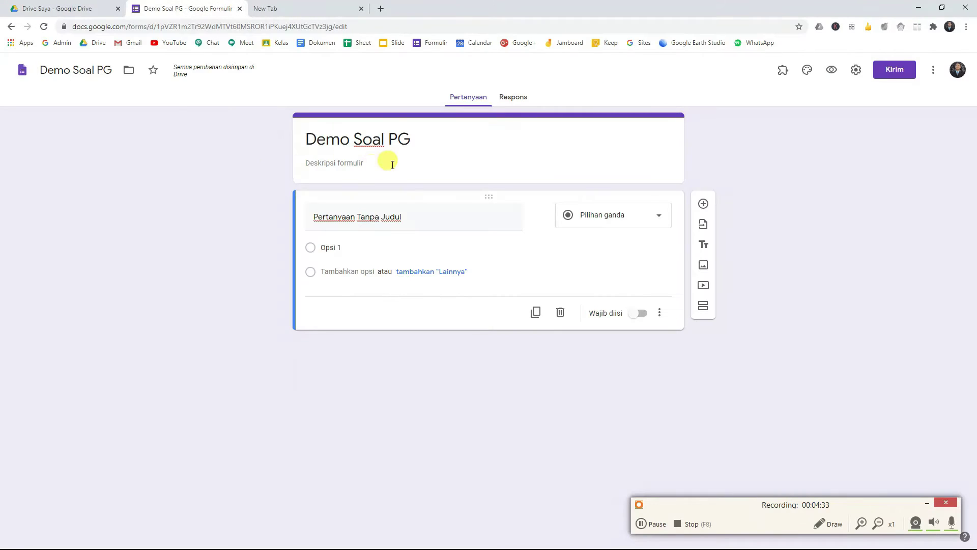
{"action": "left_click", "coordinate": [268, 9]}
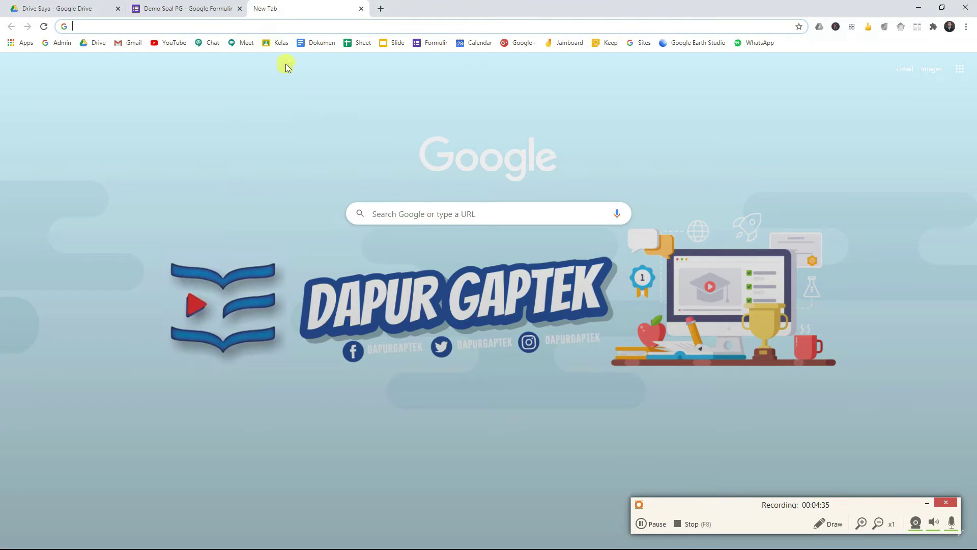
{"action": "left_click", "coordinate": [410, 214]}
{"action": "left_click", "coordinate": [402, 249]}
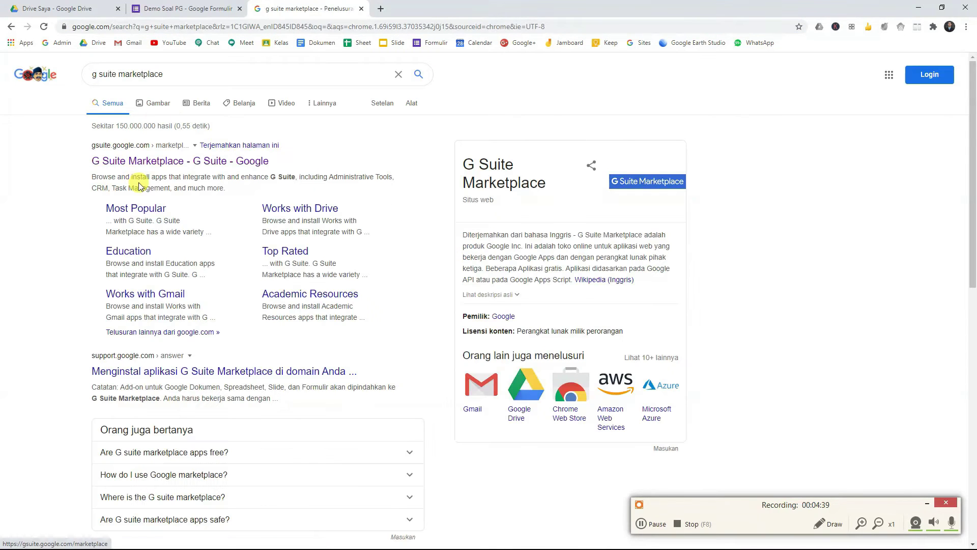
{"action": "left_click", "coordinate": [110, 167]}
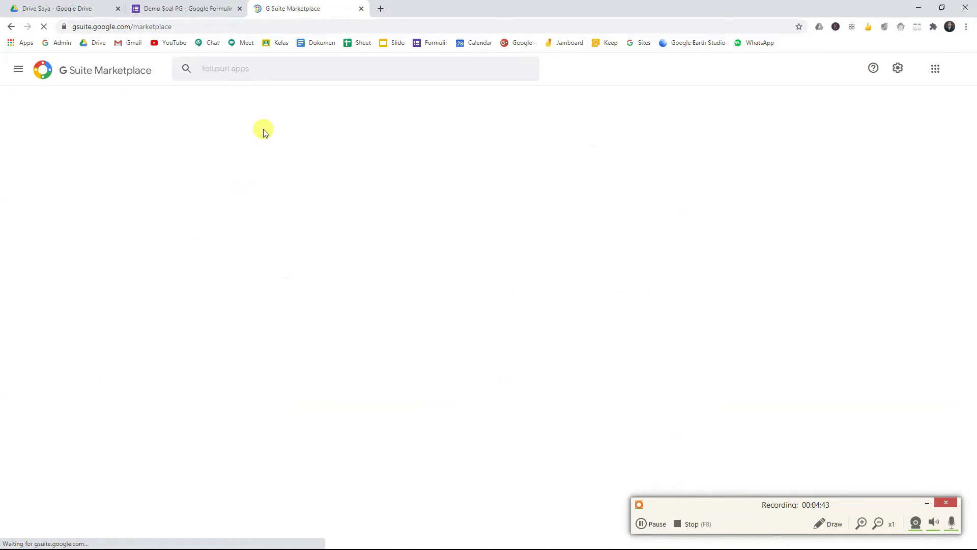
Step: Search the marketplace for Form Builder and open the detail page of the Form Builder add-on
{"action": "left_click", "coordinate": [224, 65]}
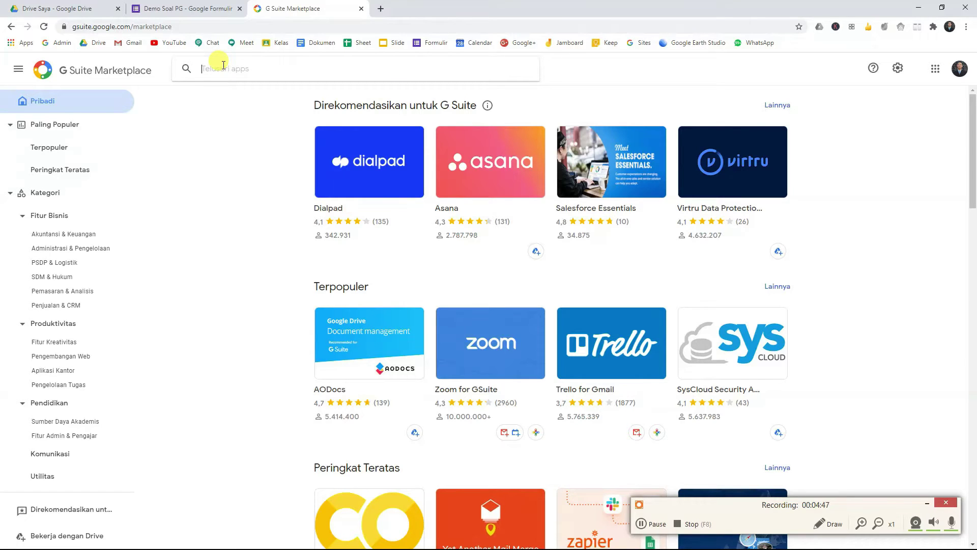
{"action": "type", "text": "for"}
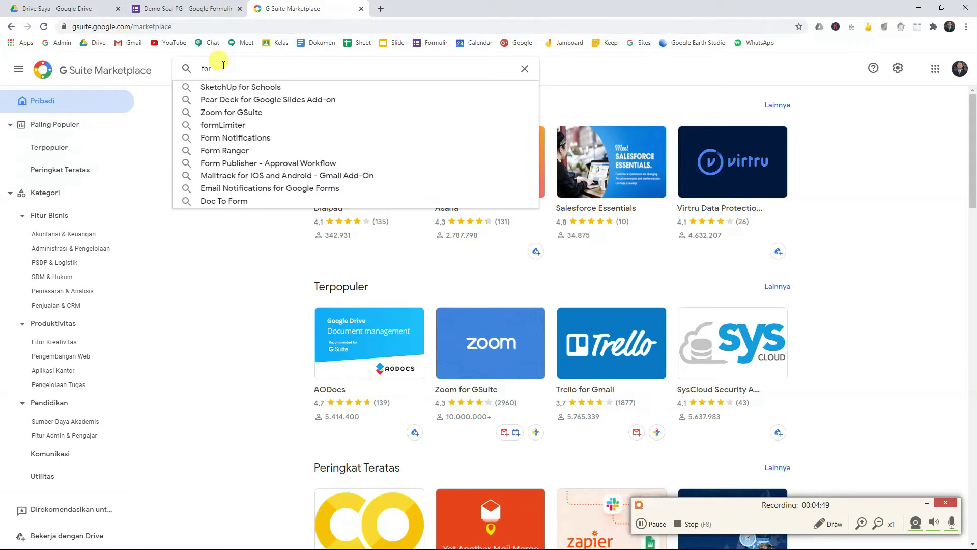
{"action": "type", "text": "m builder"}
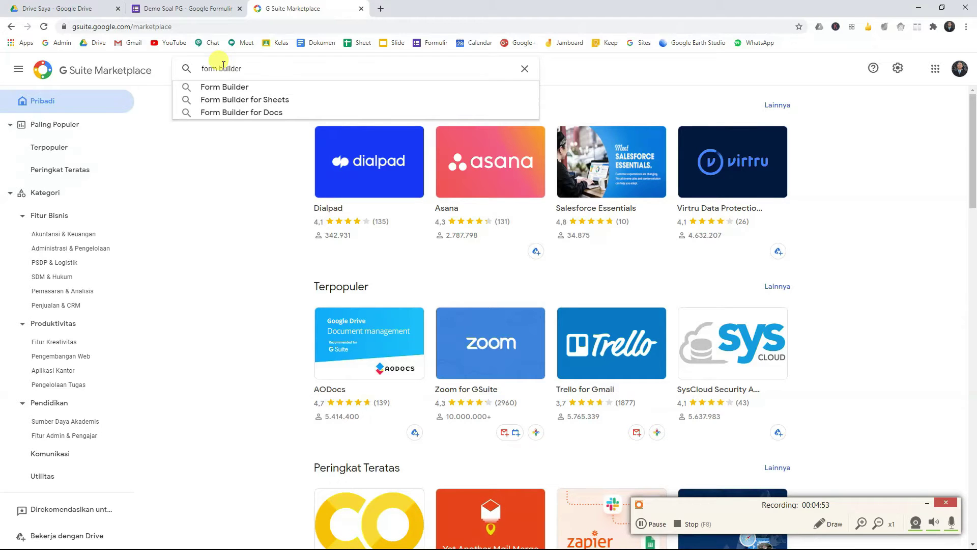
{"action": "left_click", "coordinate": [227, 87]}
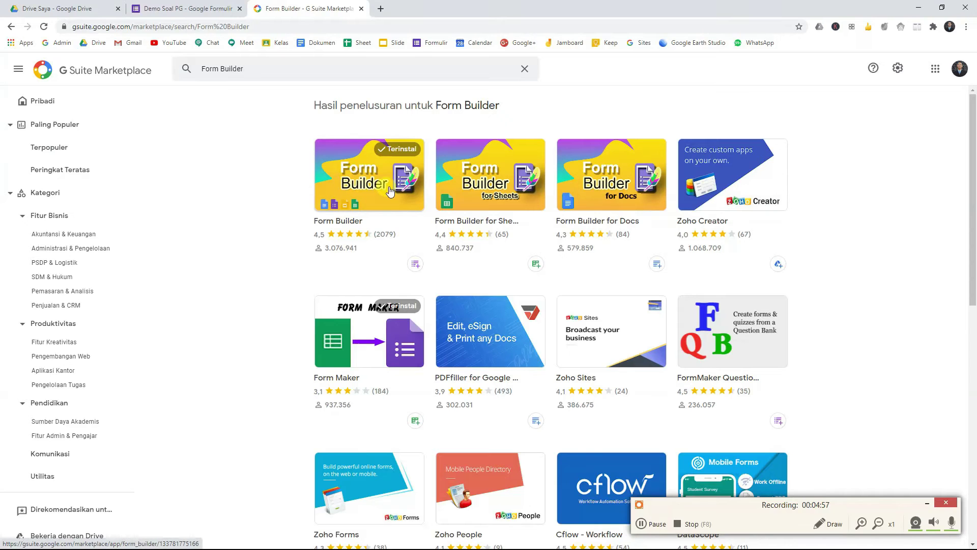
{"action": "left_click", "coordinate": [320, 186]}
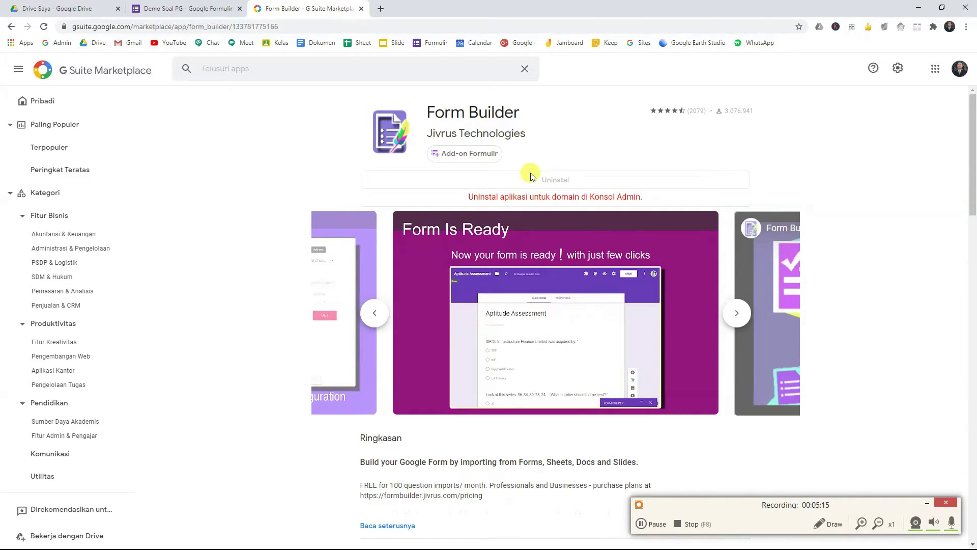
Step: Read the Form Builder summary, paying attention to the free monthly question import allowance
{"action": "scroll", "coordinate": [590, 137], "scroll_direction": "down", "scroll_amount": 3}
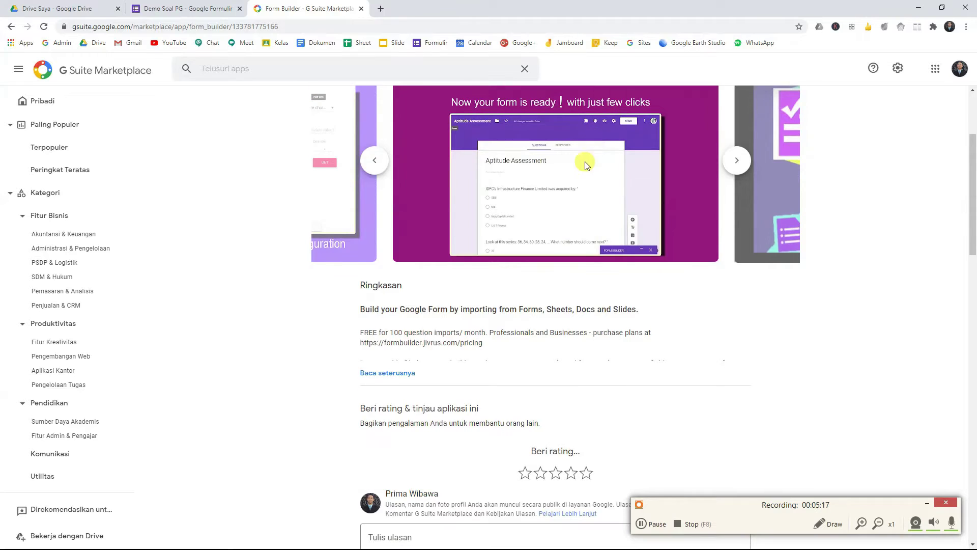
{"action": "scroll", "coordinate": [589, 158], "scroll_direction": "up", "scroll_amount": 3}
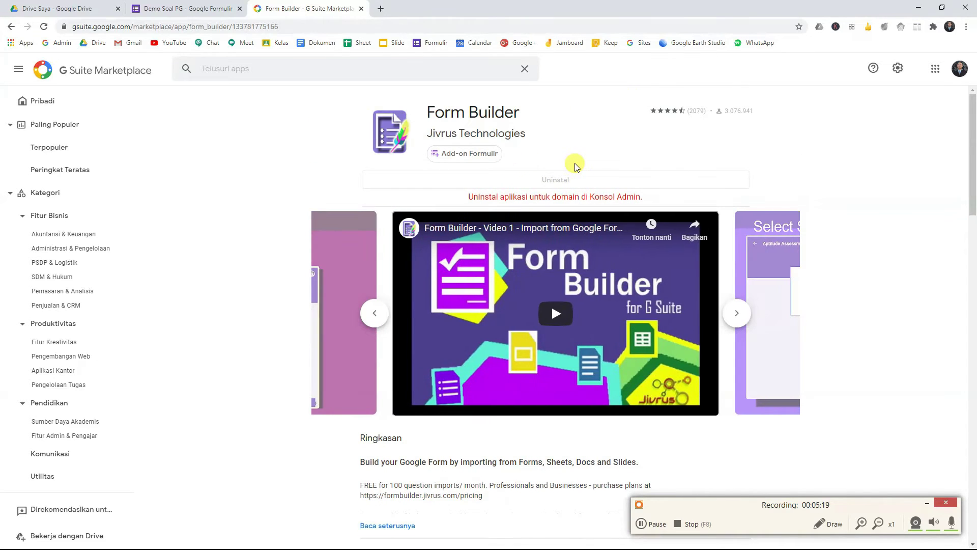
{"action": "scroll", "coordinate": [592, 170], "scroll_direction": "down", "scroll_amount": 3}
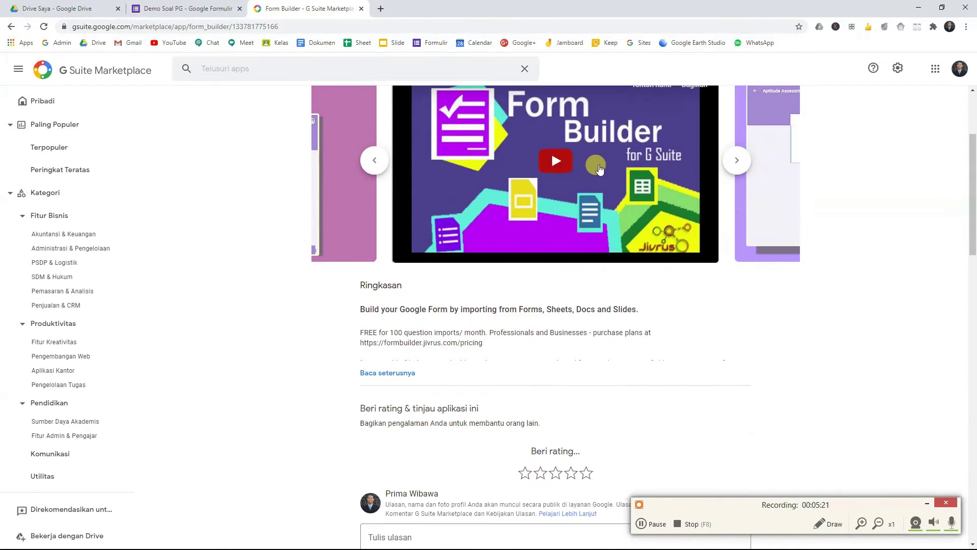
{"action": "left_click_drag", "start_coordinate": [361, 330], "coordinate": [479, 332]}
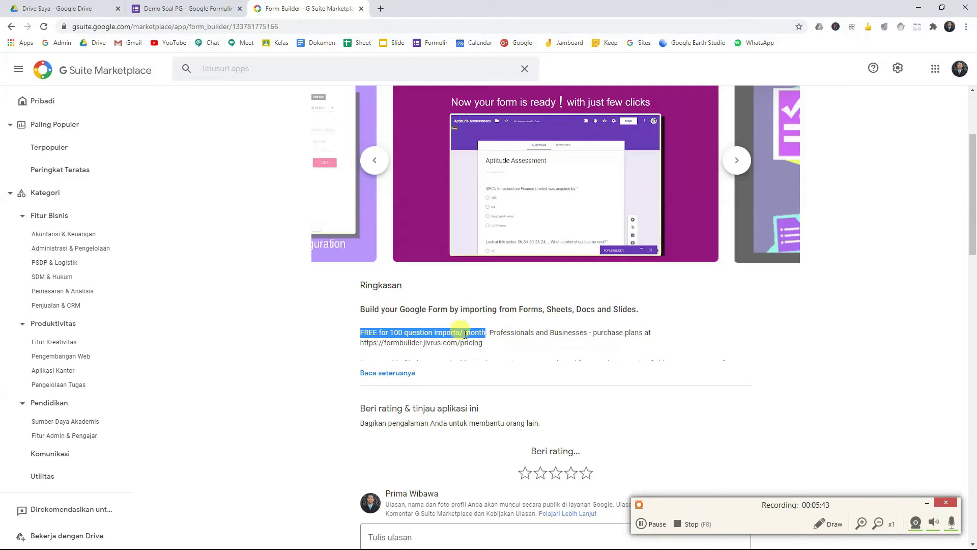
{"action": "left_click", "coordinate": [500, 335]}
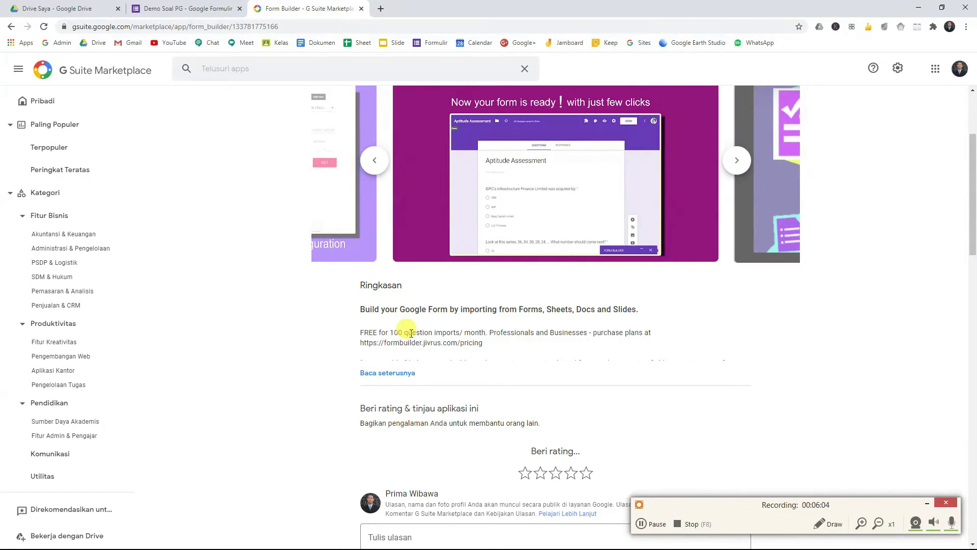
{"action": "scroll", "coordinate": [459, 334], "scroll_direction": "up", "scroll_amount": 3}
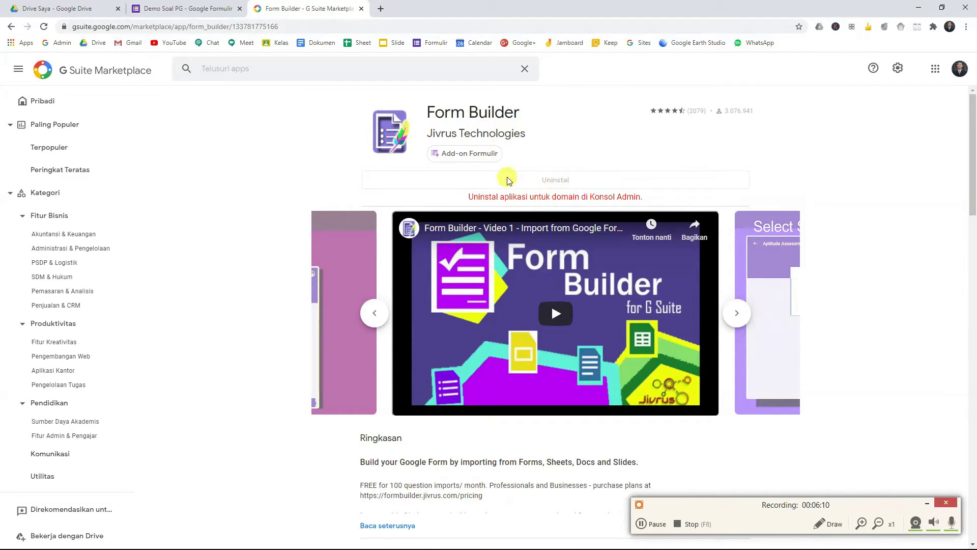
Step: Return to the Demo Soal PG form, check its installed add-ons for Form Builder, and glance at the Excel template
{"action": "left_click", "coordinate": [194, 9]}
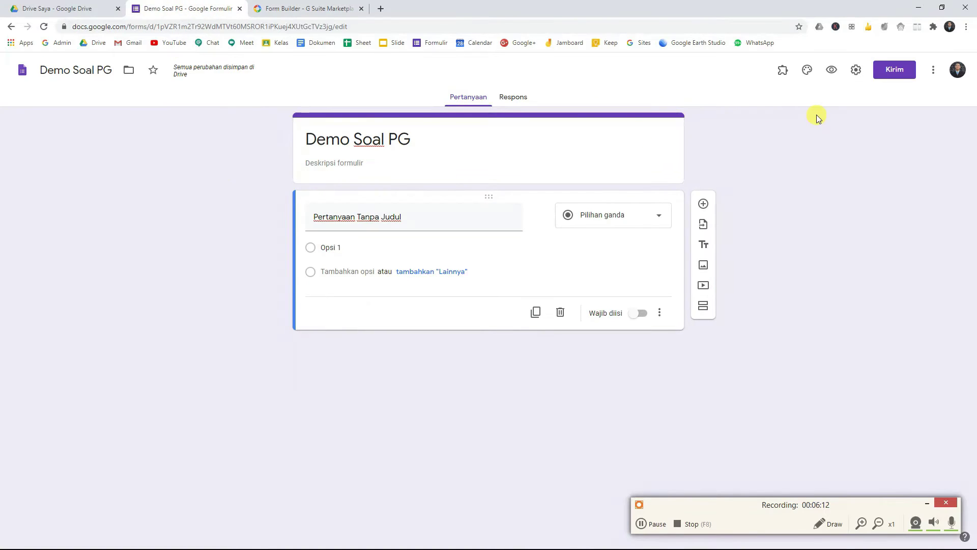
{"action": "left_click", "coordinate": [783, 75]}
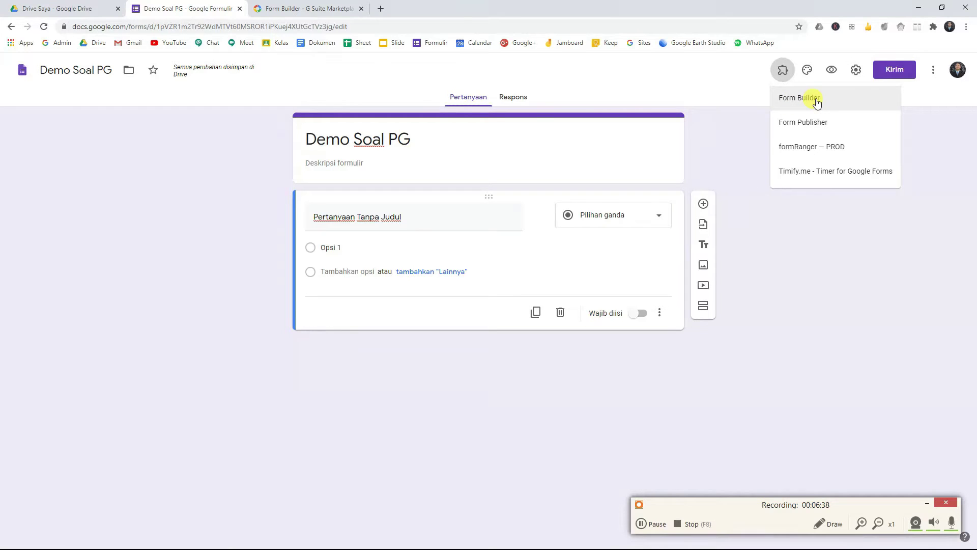
{"action": "left_click", "coordinate": [739, 128]}
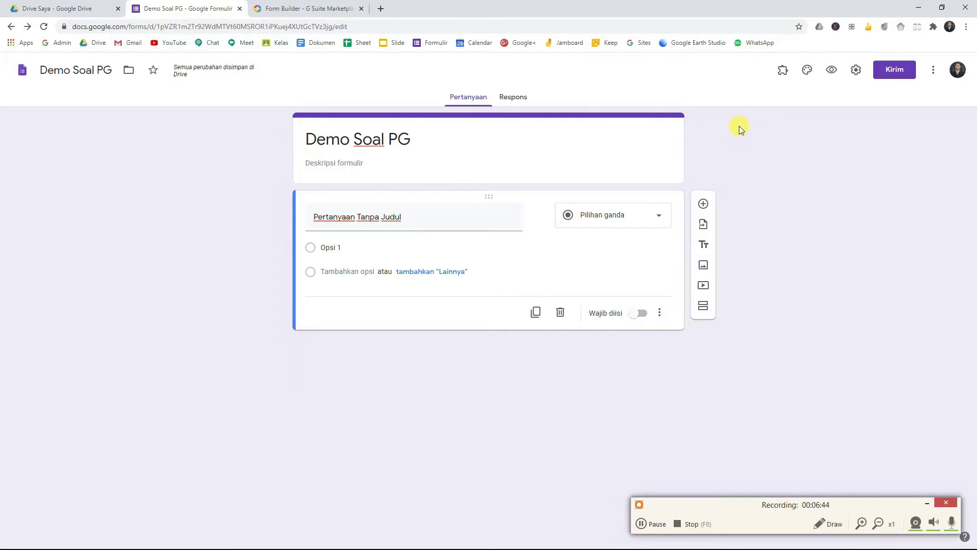
{"action": "key", "text": "alt+Tab"}
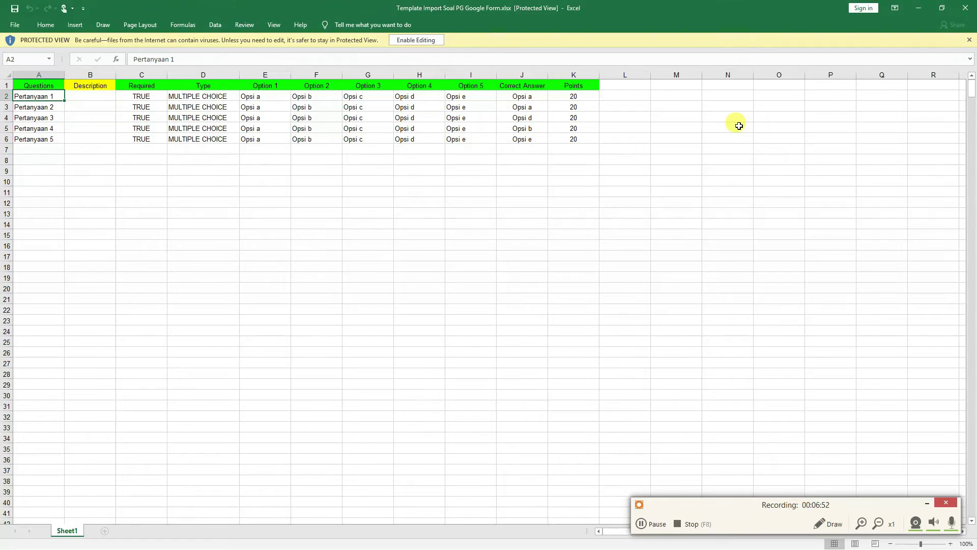
{"action": "key", "text": "alt+Tab"}
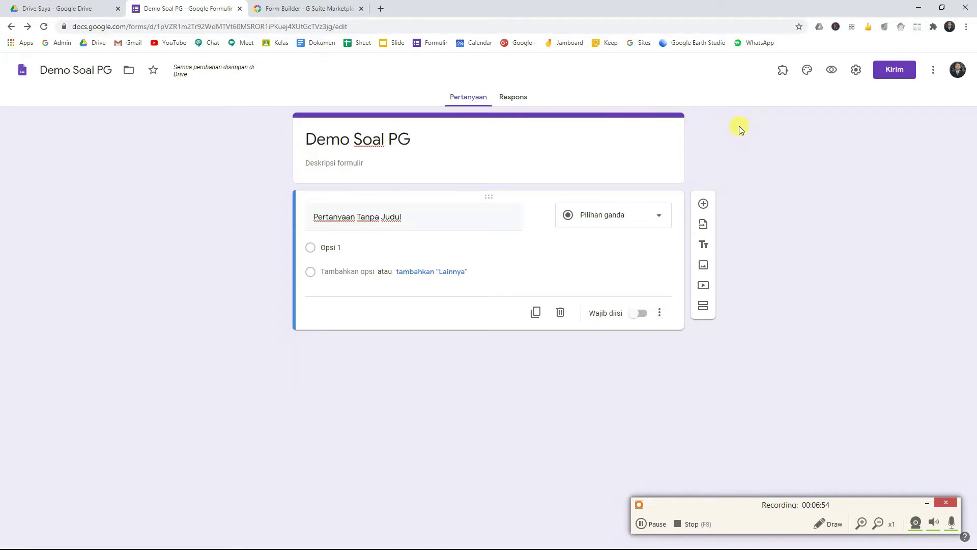
Step: Show the form's add-on list and check the Form Builder name on its G Suite Marketplace page
{"action": "left_click", "coordinate": [782, 70]}
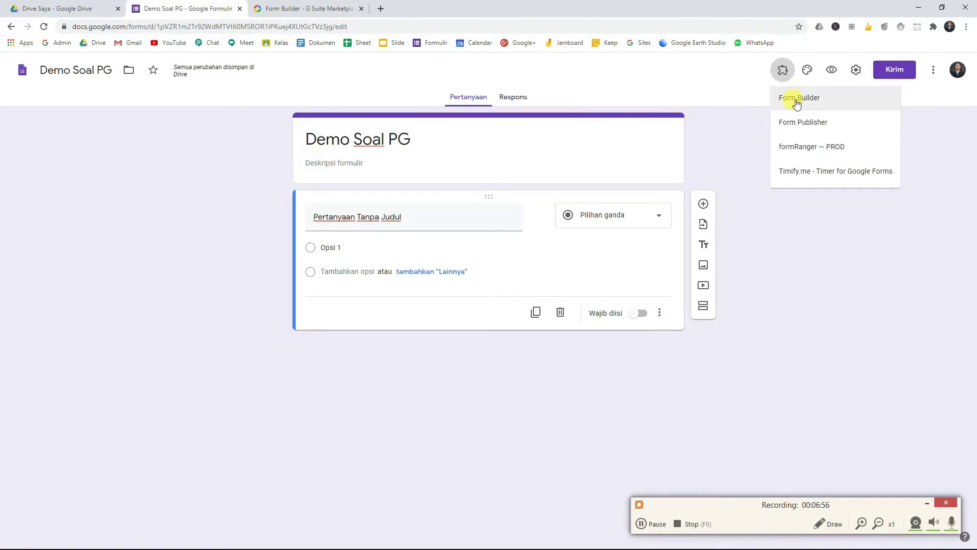
{"action": "left_click", "coordinate": [313, 8]}
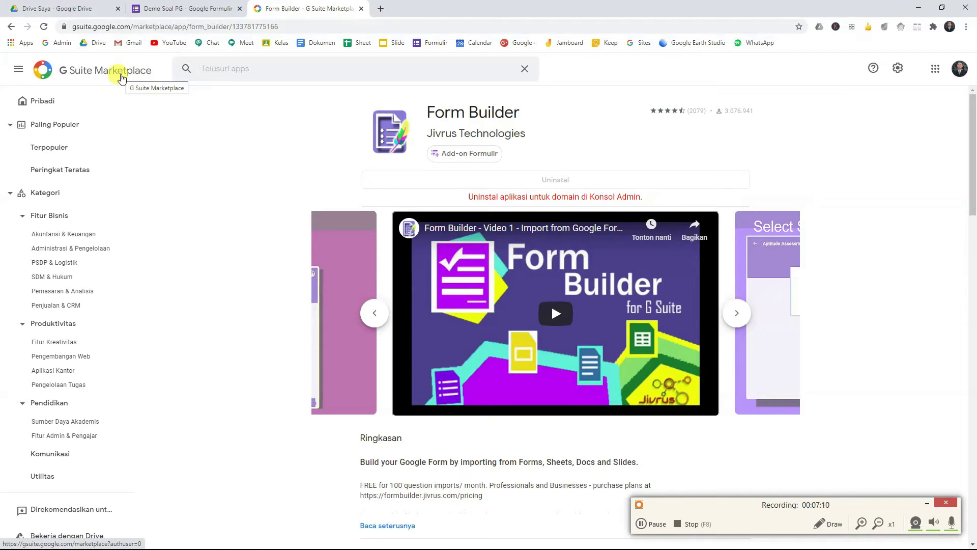
{"action": "left_click_drag", "start_coordinate": [523, 116], "coordinate": [430, 108]}
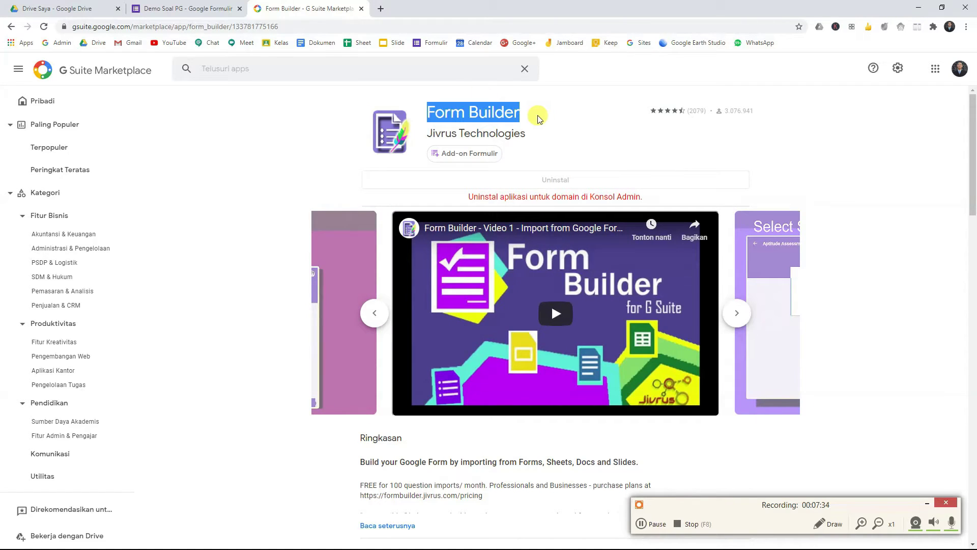
Step: Start the Form Builder add-on from the Demo Soal PG form
{"action": "left_click", "coordinate": [191, 7]}
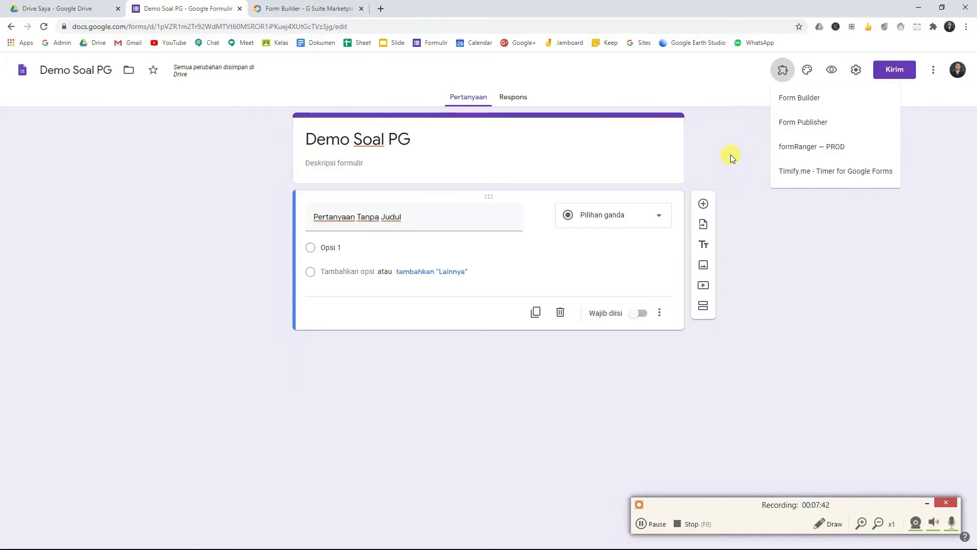
{"action": "left_click", "coordinate": [790, 103]}
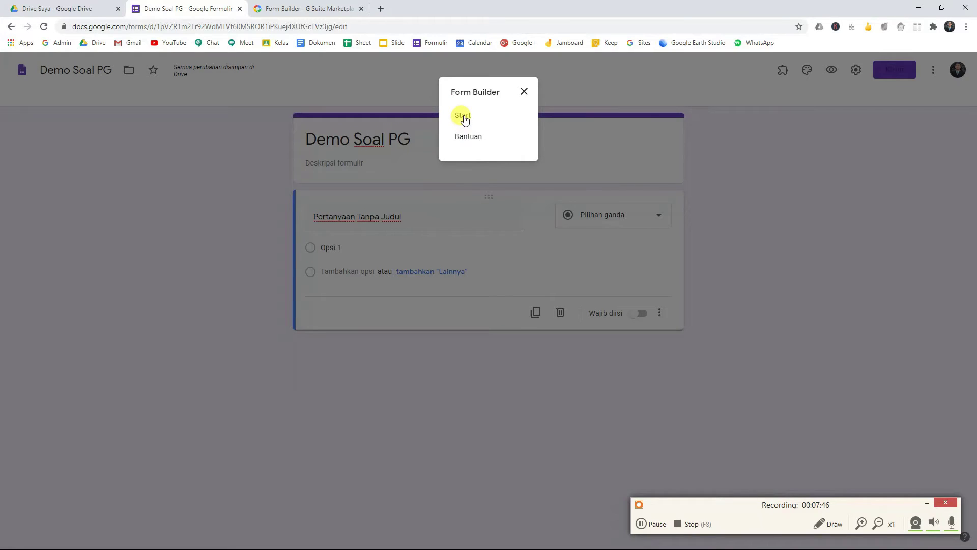
{"action": "left_click", "coordinate": [463, 116]}
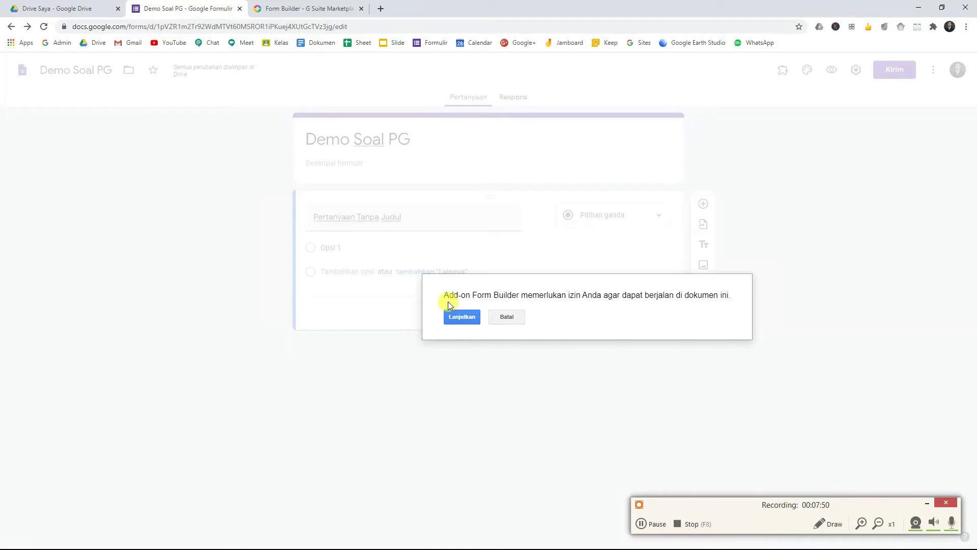
Step: Authorize the Form Builder add-on with the school Google account, reviewing and allowing all the permissions it requests
{"action": "left_click", "coordinate": [461, 318]}
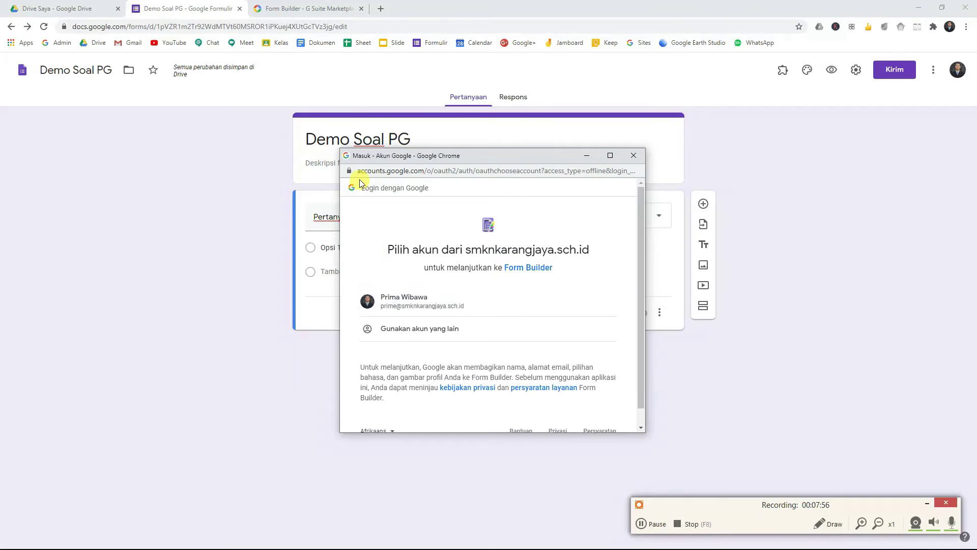
{"action": "left_click", "coordinate": [408, 305]}
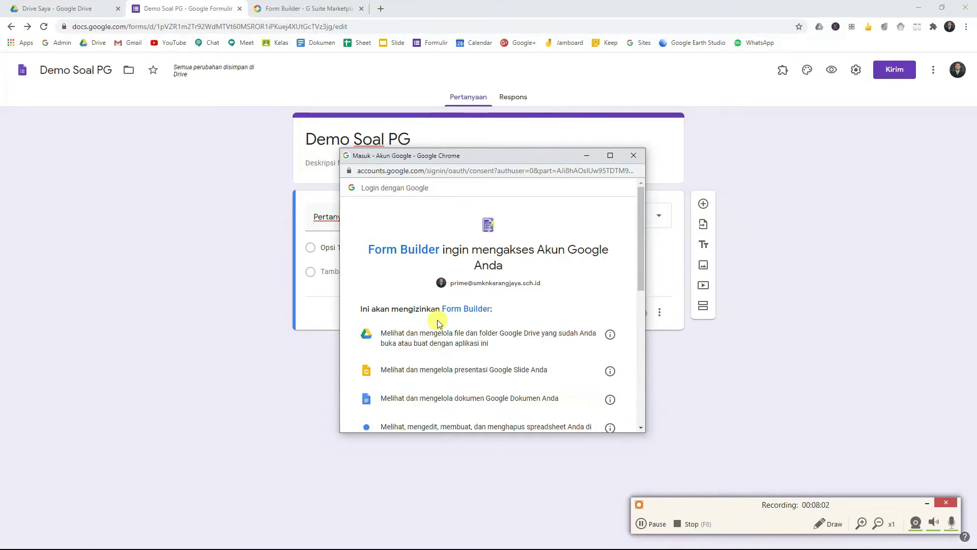
{"action": "scroll", "coordinate": [437, 321], "scroll_direction": "down", "scroll_amount": 3}
{"action": "scroll", "coordinate": [413, 257], "scroll_direction": "up", "scroll_amount": 1}
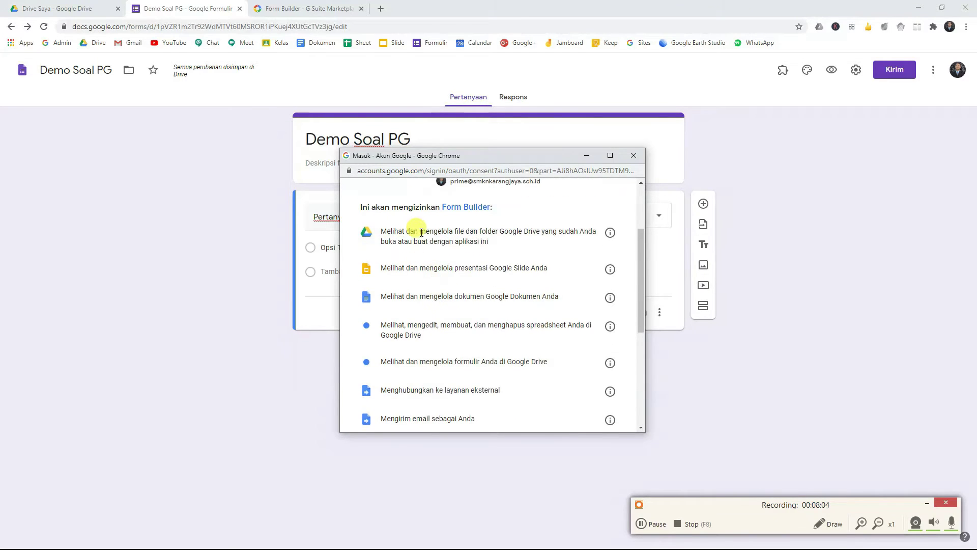
{"action": "scroll", "coordinate": [430, 252], "scroll_direction": "down", "scroll_amount": 1}
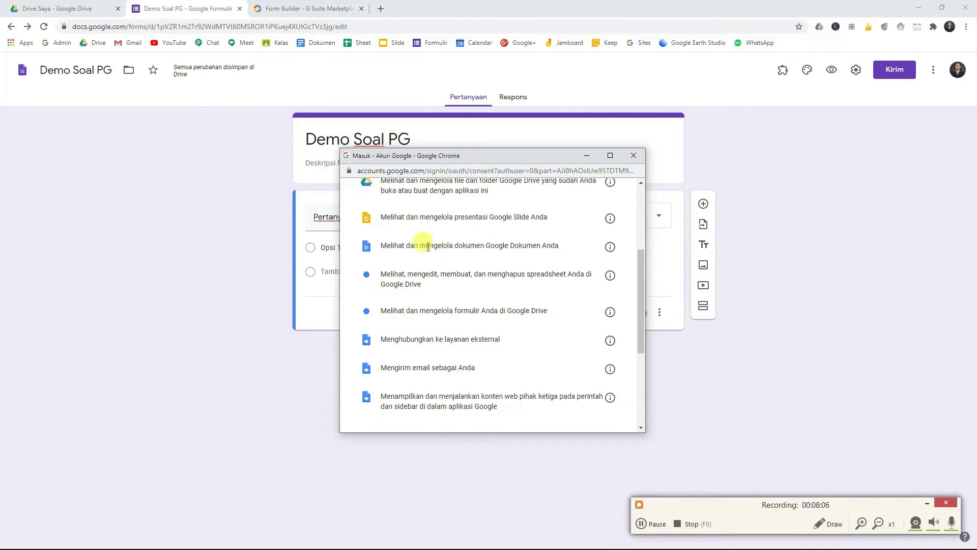
{"action": "scroll", "coordinate": [428, 249], "scroll_direction": "down", "scroll_amount": 1}
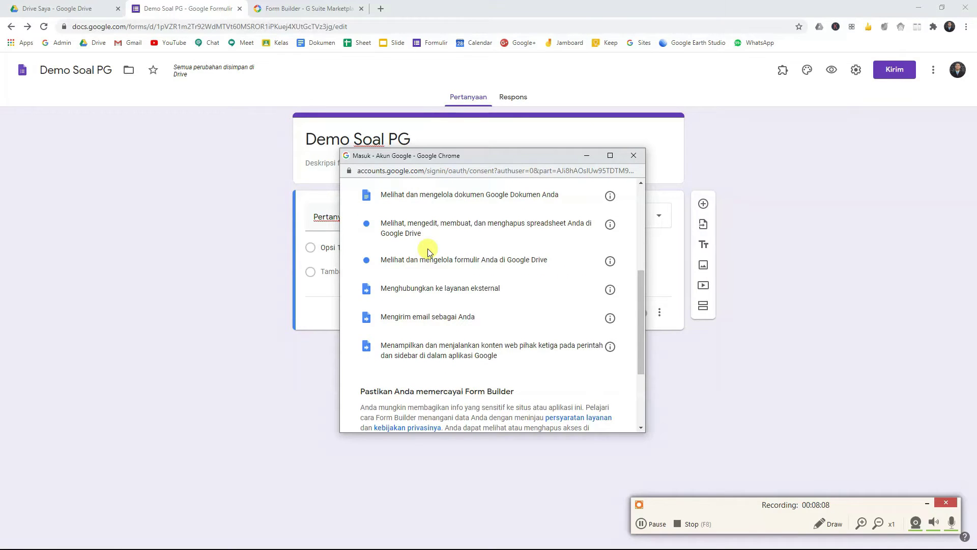
{"action": "scroll", "coordinate": [429, 252], "scroll_direction": "down", "scroll_amount": 3}
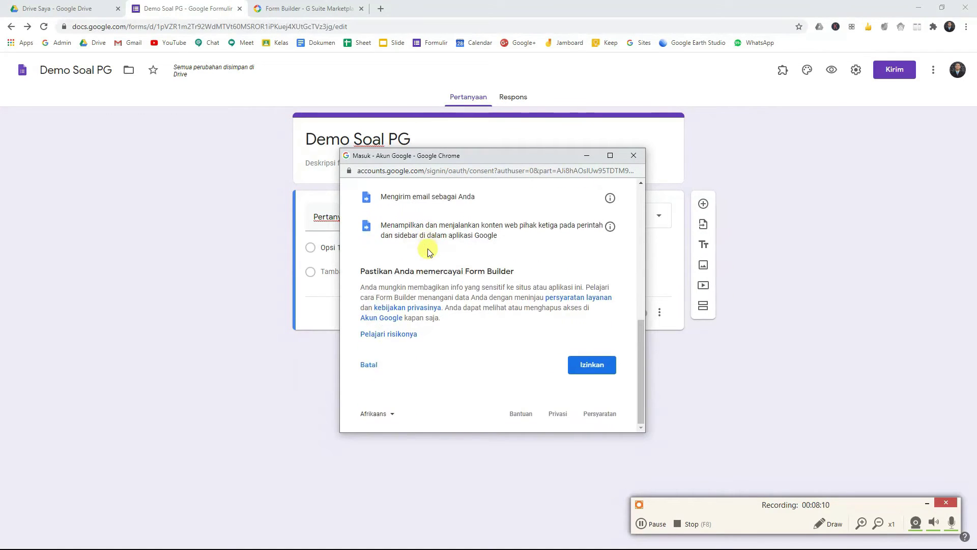
{"action": "left_click", "coordinate": [593, 366]}
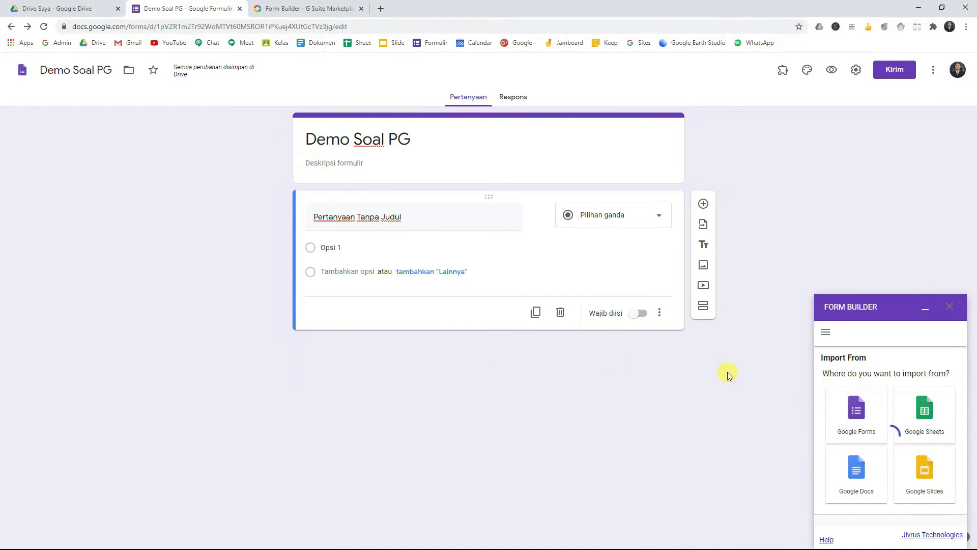
Step: Collapse the Form Builder panel and view the Excel question template in a smaller window over the form
{"action": "left_click", "coordinate": [924, 309]}
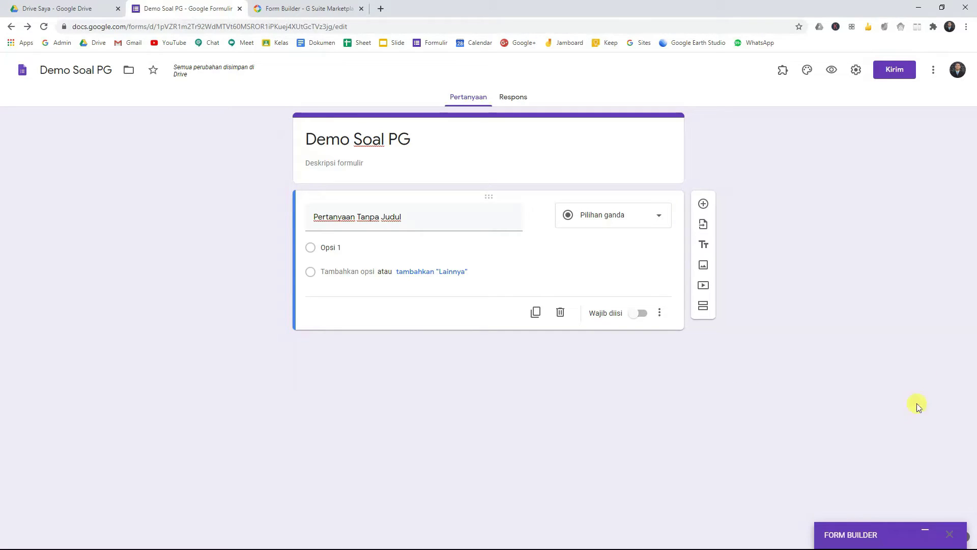
{"action": "left_click", "coordinate": [925, 530]}
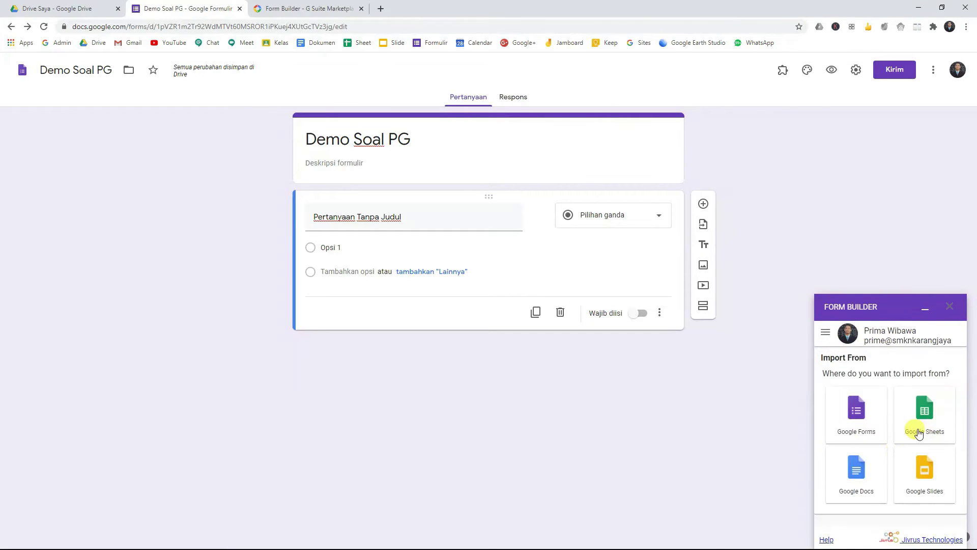
{"action": "left_click", "coordinate": [925, 307]}
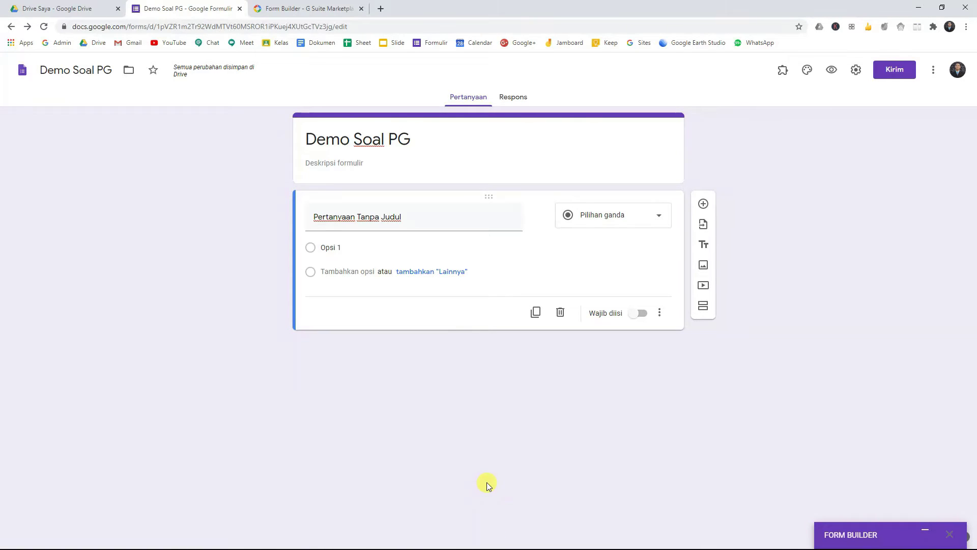
{"action": "key", "text": "alt+Tab"}
{"action": "key", "text": "Tab"}
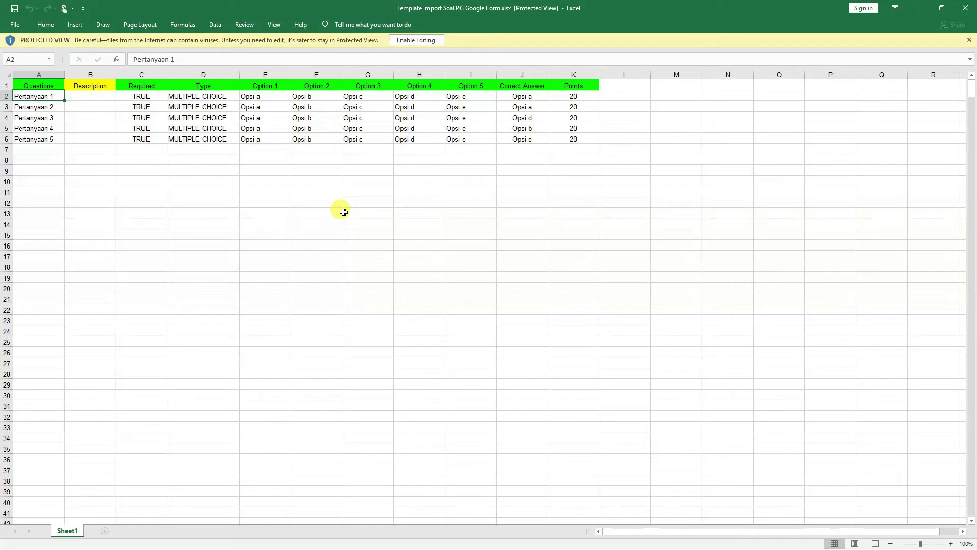
{"action": "left_click", "coordinate": [942, 8]}
{"action": "left_click_drag", "start_coordinate": [481, 127], "coordinate": [472, 137]}
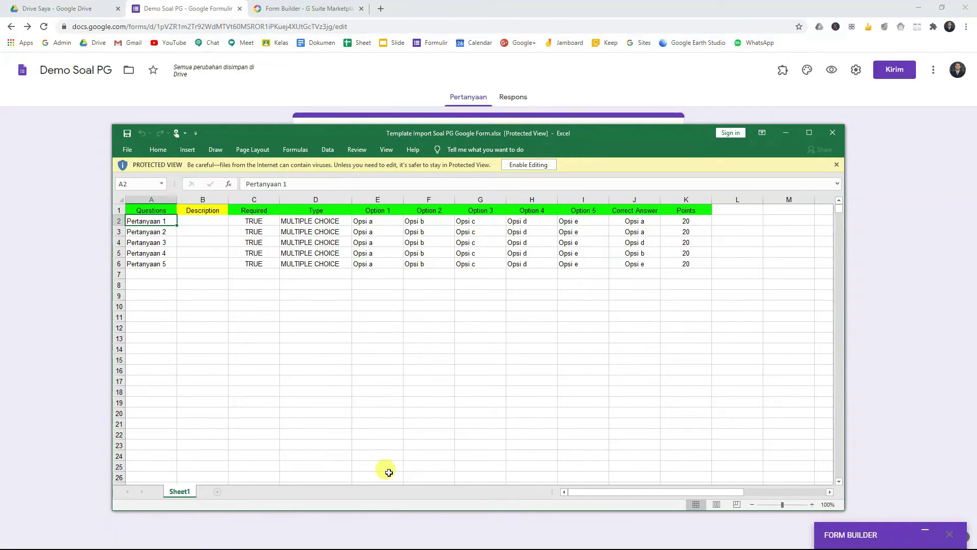
Step: Upload Template Import Soal PG Google Form.xlsx from Downloads to Drive Saya and check for it in the file list
{"action": "left_click", "coordinate": [61, 8]}
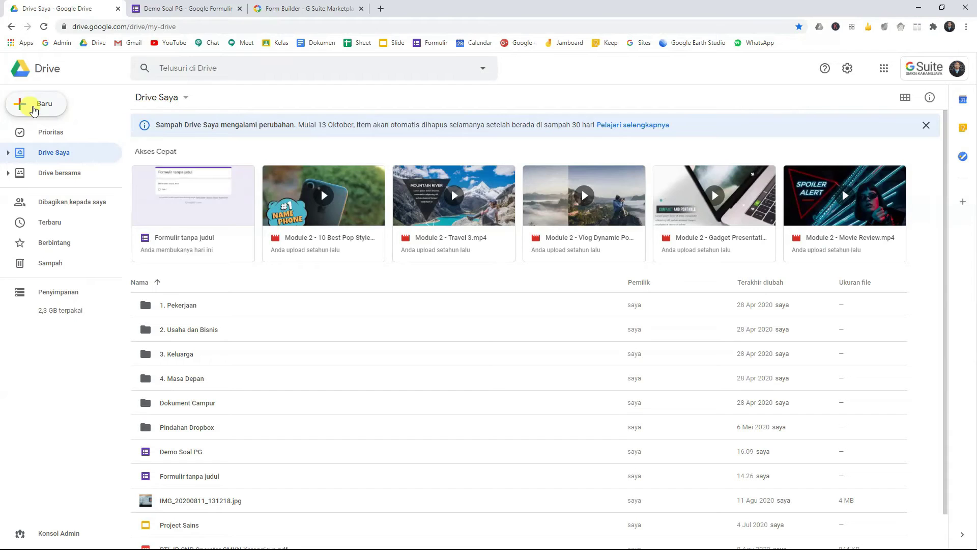
{"action": "left_click", "coordinate": [34, 108]}
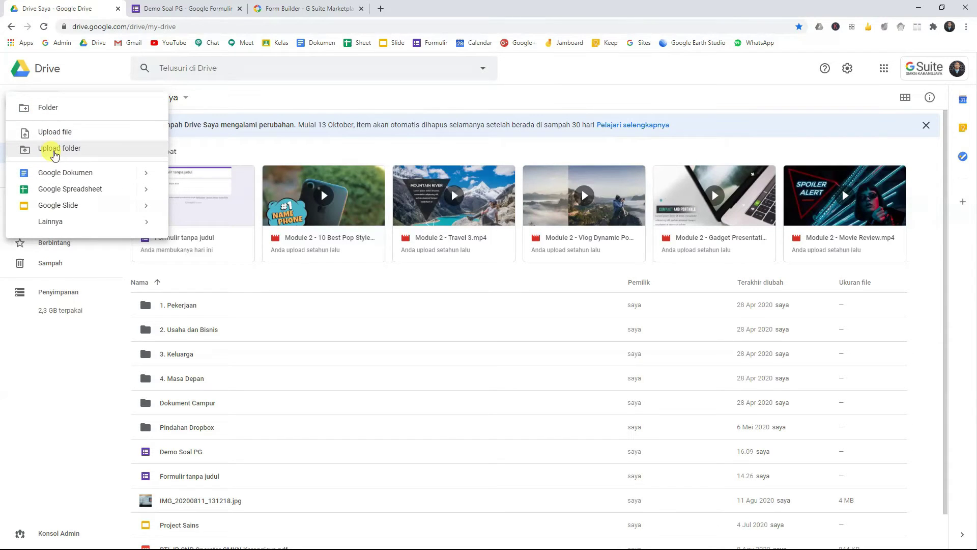
{"action": "left_click", "coordinate": [53, 131]}
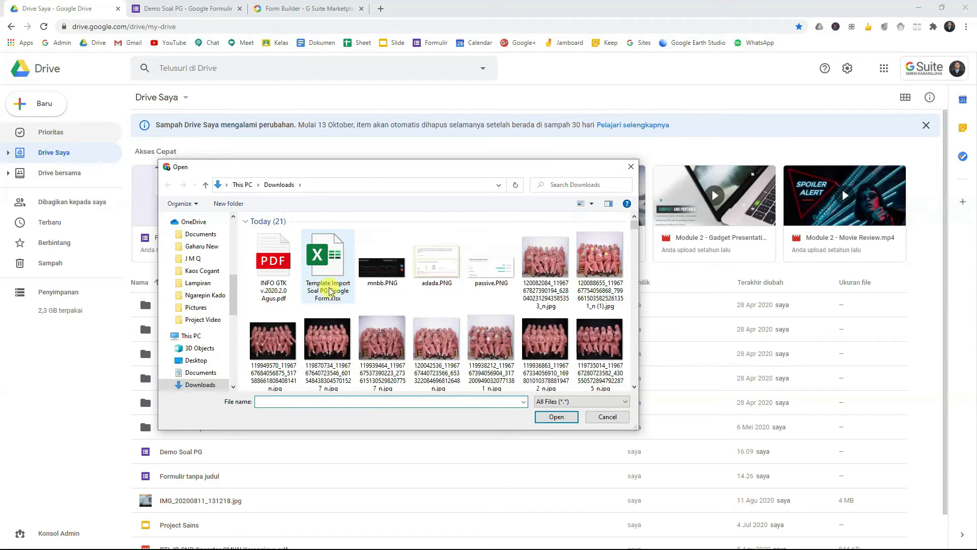
{"action": "left_click", "coordinate": [331, 291]}
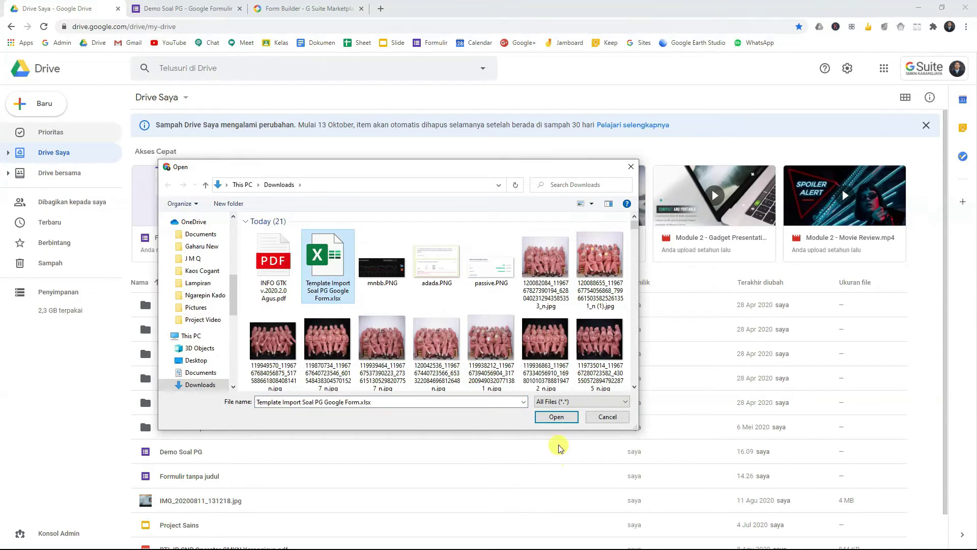
{"action": "left_click", "coordinate": [555, 416]}
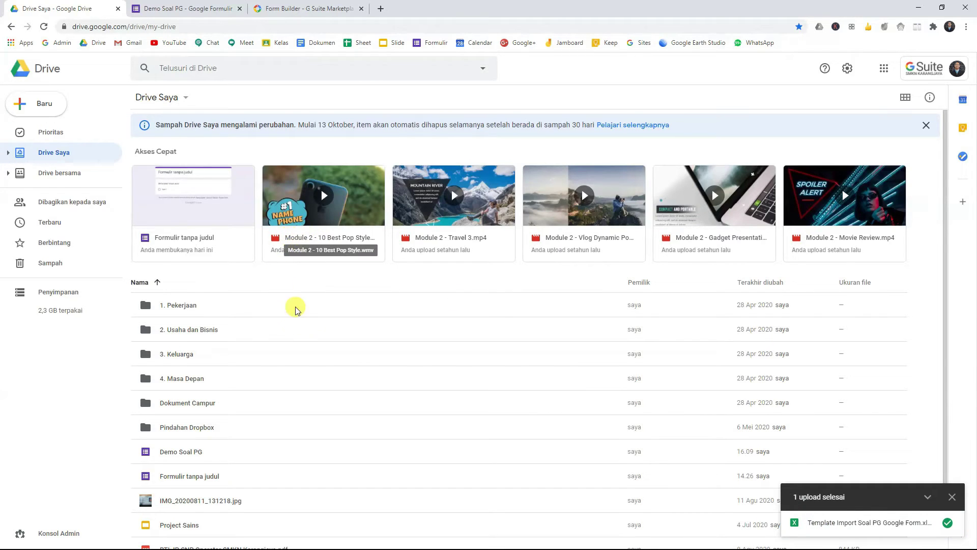
{"action": "scroll", "coordinate": [297, 316], "scroll_direction": "down", "scroll_amount": 2}
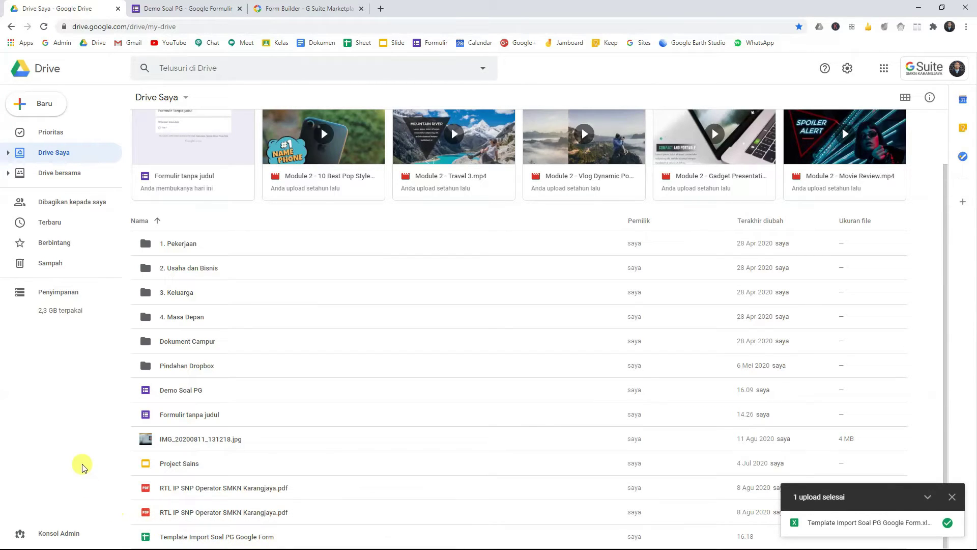
Step: Back in the Demo Soal PG form, choose Google Sheets as Form Builder's import source and select the uploaded Template Import Soal spreadsheet
{"action": "left_click", "coordinate": [226, 11]}
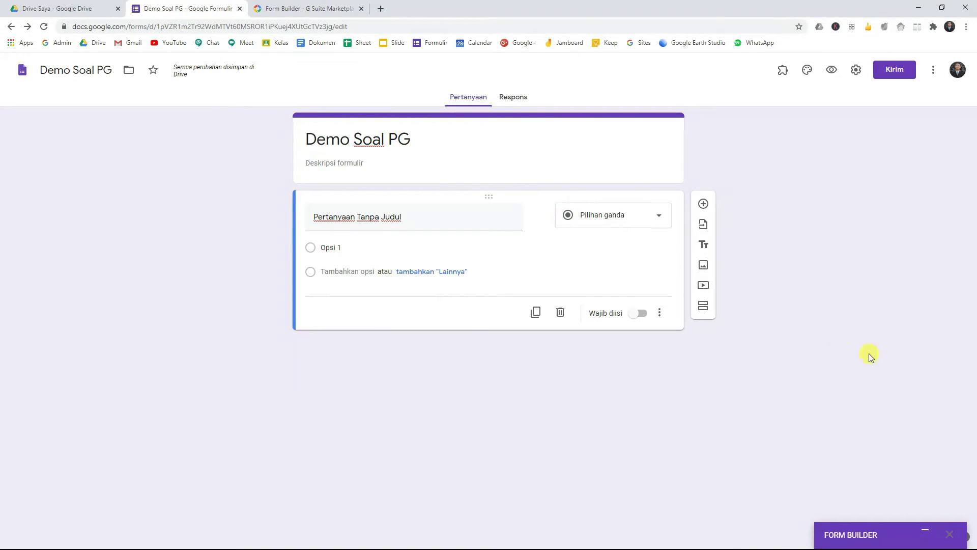
{"action": "left_click", "coordinate": [925, 534]}
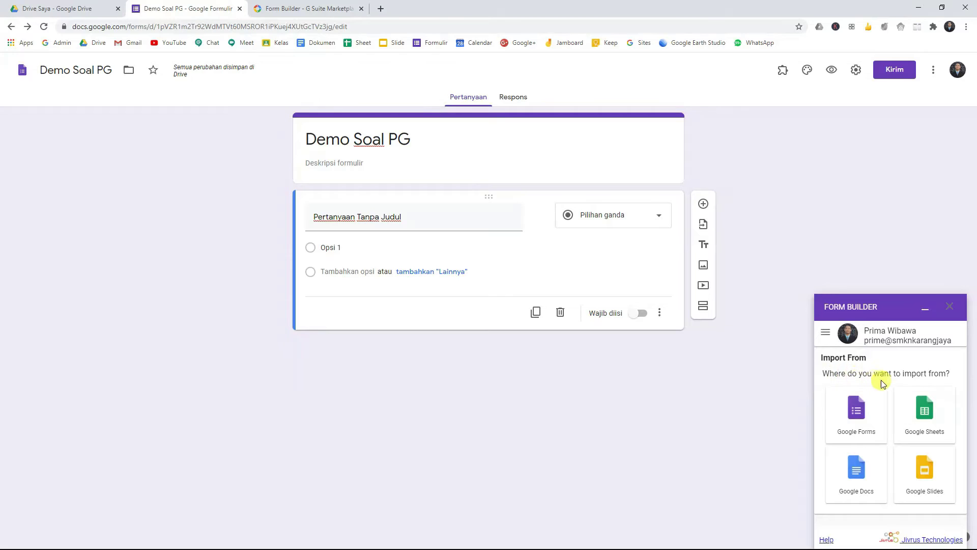
{"action": "left_click", "coordinate": [926, 417]}
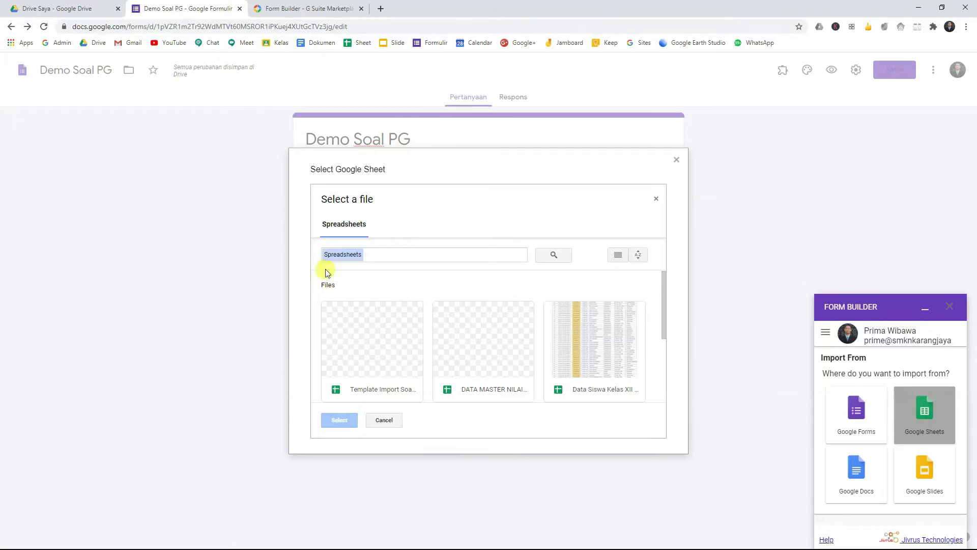
{"action": "left_click", "coordinate": [365, 366]}
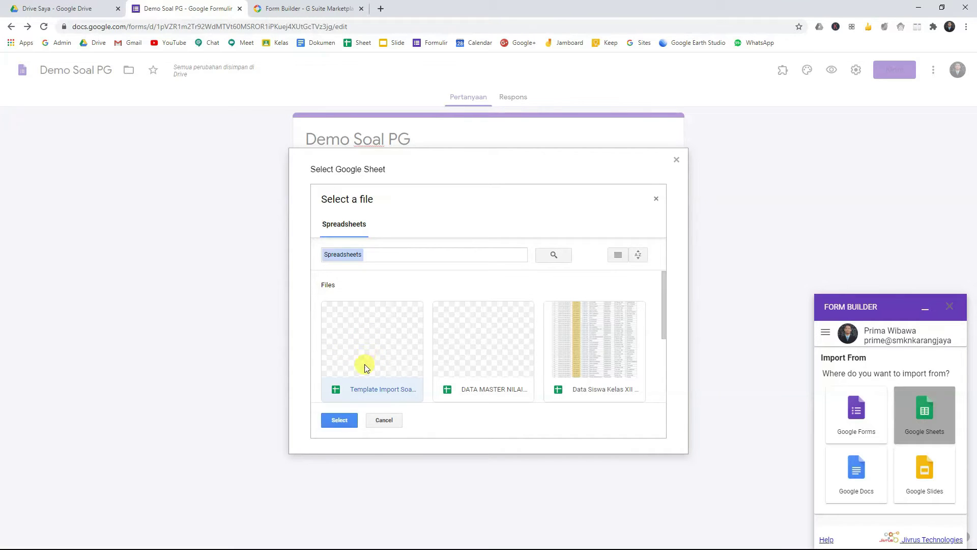
{"action": "left_click", "coordinate": [338, 420]}
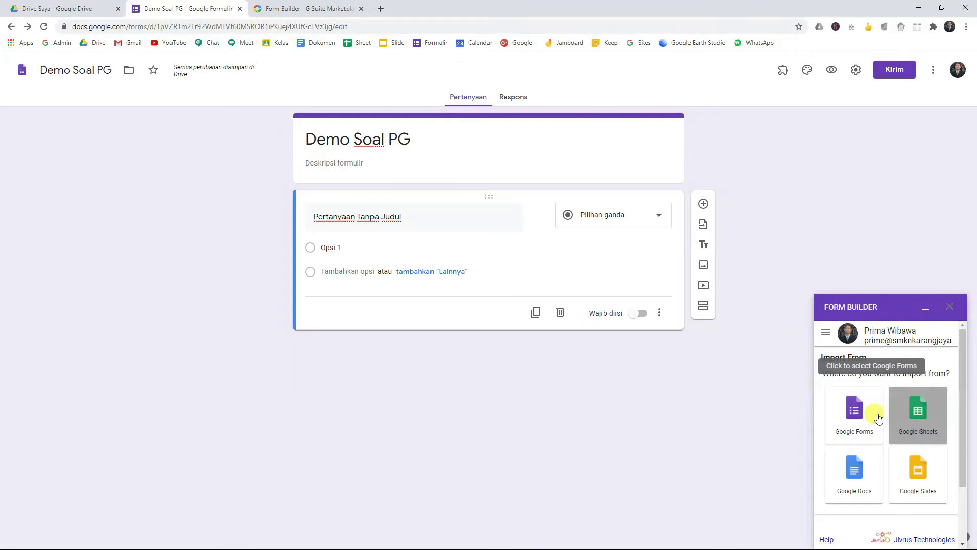
Step: Choose Sheet1 of the template as the tab to import and set the pattern to Quiz
{"action": "scroll", "coordinate": [878, 417], "scroll_direction": "down", "scroll_amount": 2}
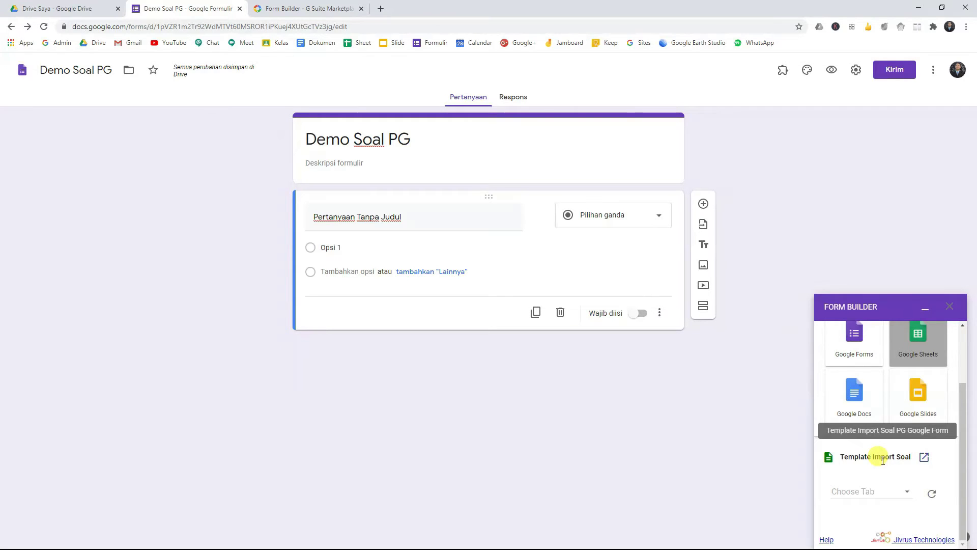
{"action": "left_click", "coordinate": [903, 494]}
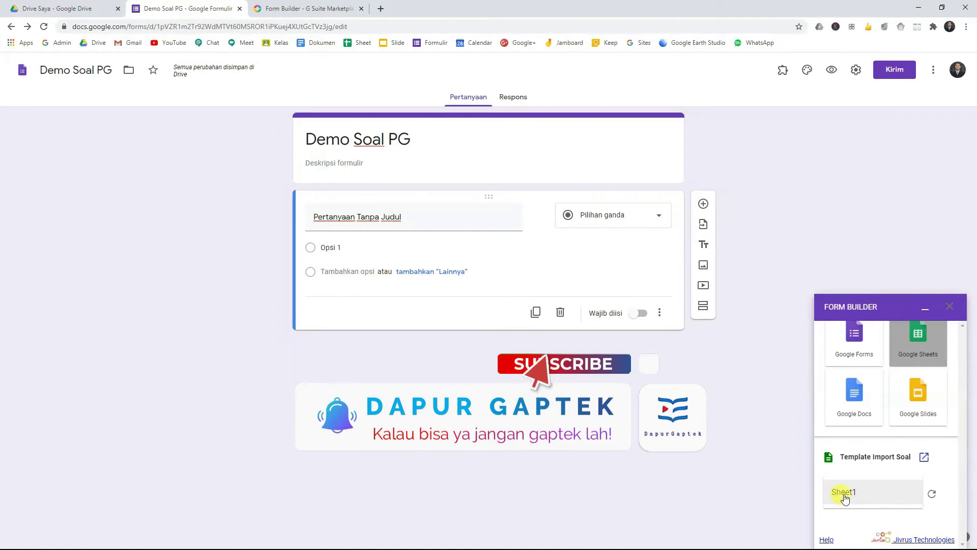
{"action": "left_click", "coordinate": [844, 496]}
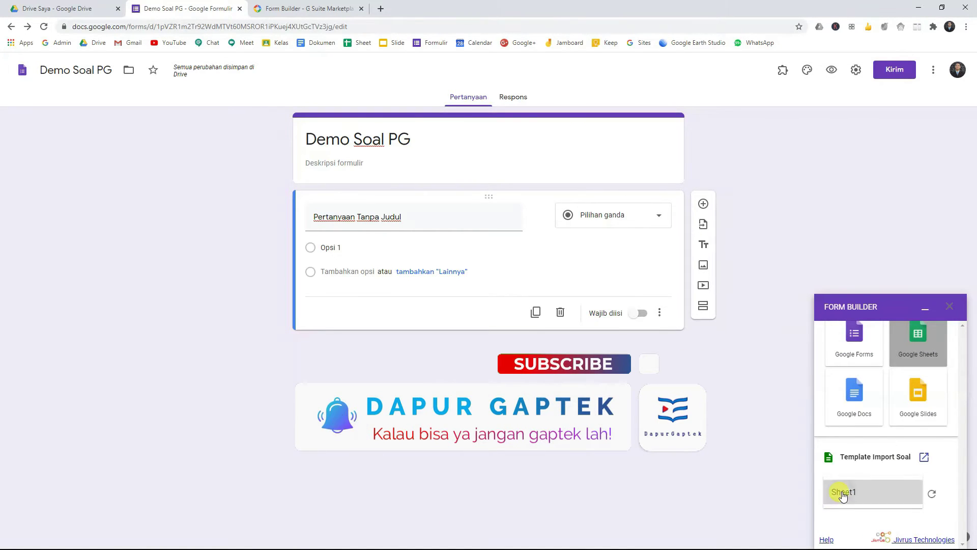
{"action": "scroll", "coordinate": [850, 458], "scroll_direction": "down", "scroll_amount": 2}
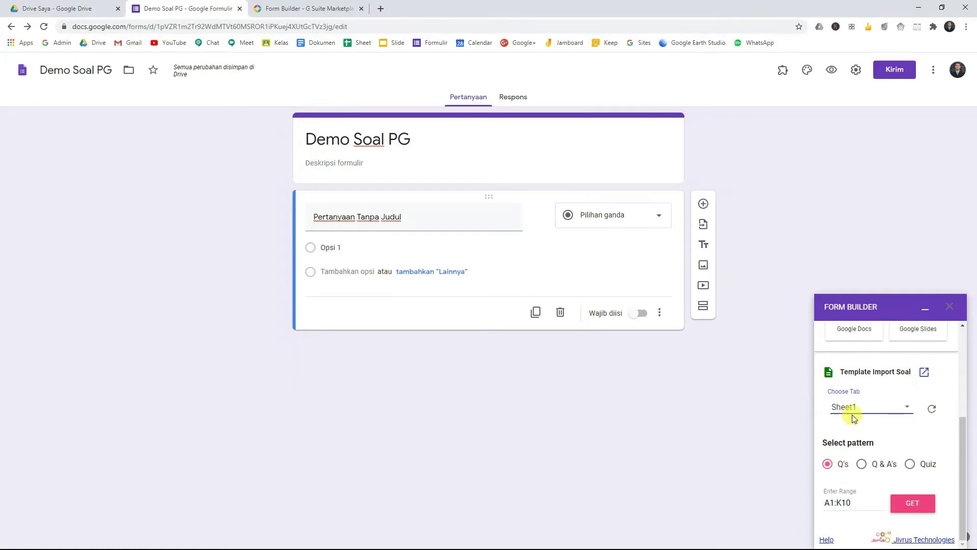
{"action": "left_click", "coordinate": [910, 464]}
Step: Mark the import range as including a header and set the question column to A
{"action": "scroll", "coordinate": [913, 462], "scroll_direction": "down", "scroll_amount": 3}
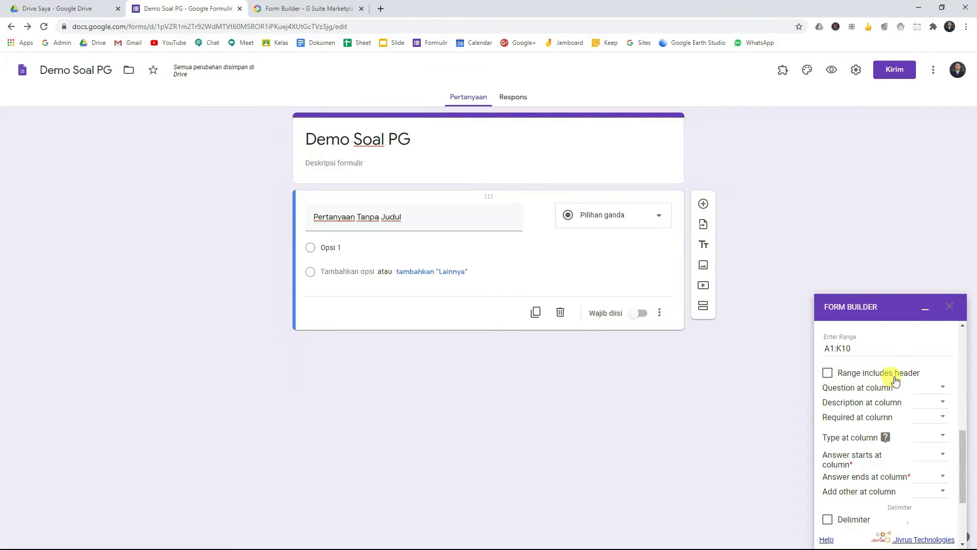
{"action": "left_click", "coordinate": [828, 373]}
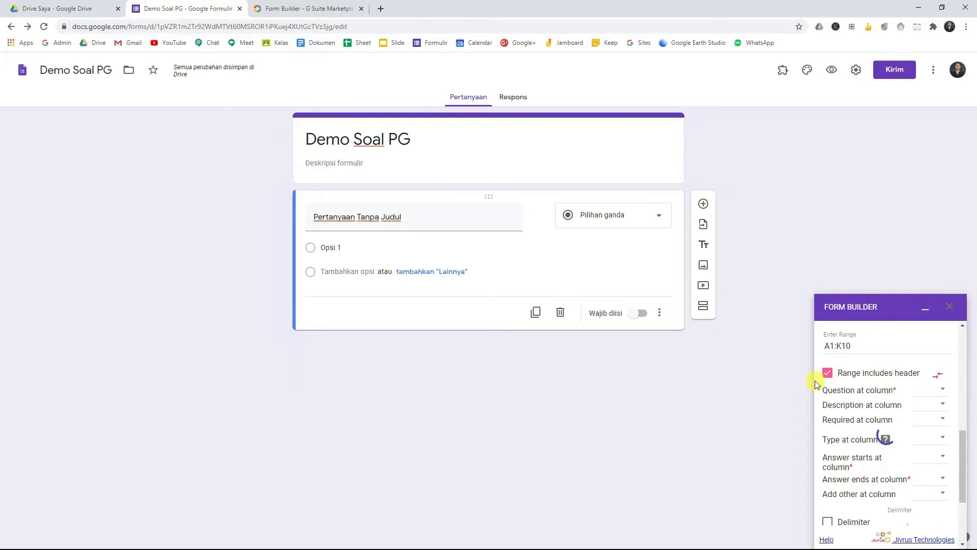
{"action": "left_click", "coordinate": [944, 392]}
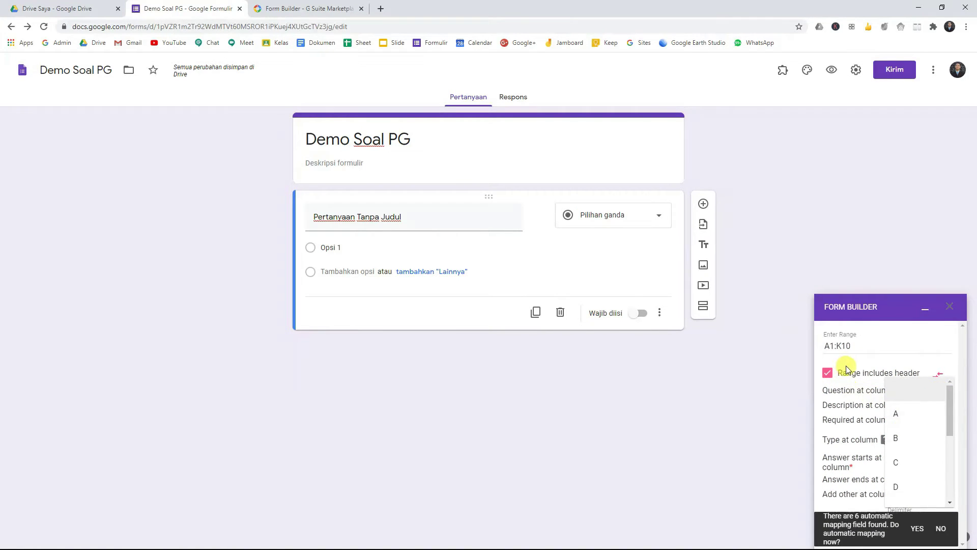
{"action": "left_click", "coordinate": [865, 380]}
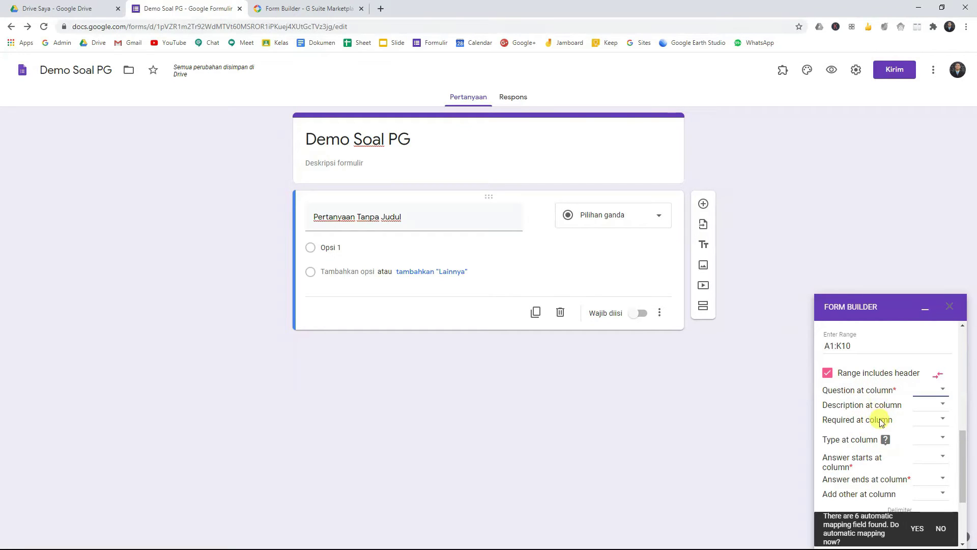
{"action": "left_click", "coordinate": [945, 394]}
{"action": "left_click", "coordinate": [918, 414]}
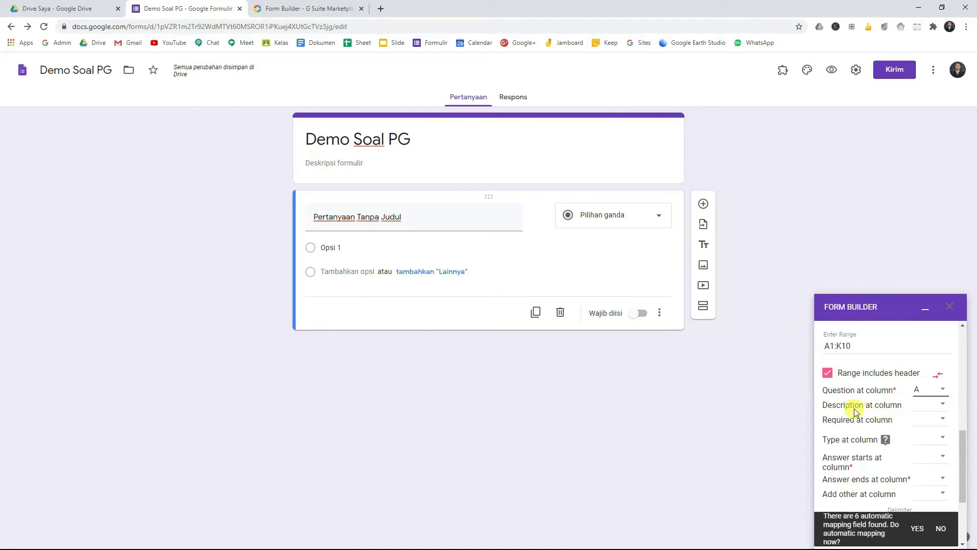
Step: Map the description to column B, the required setting to column C and the question type to column D
{"action": "left_click", "coordinate": [945, 411]}
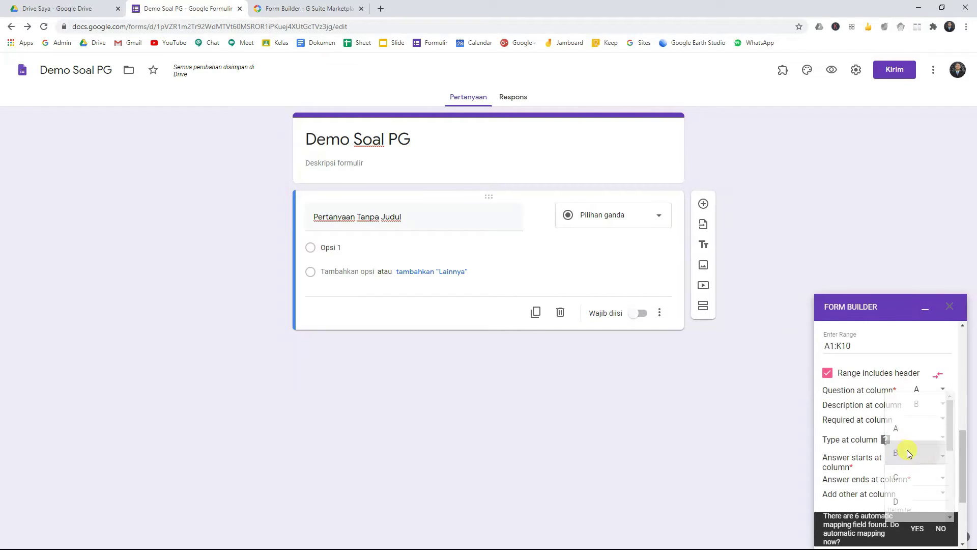
{"action": "left_click", "coordinate": [909, 453]}
{"action": "scroll", "coordinate": [909, 445], "scroll_direction": "down", "scroll_amount": 1}
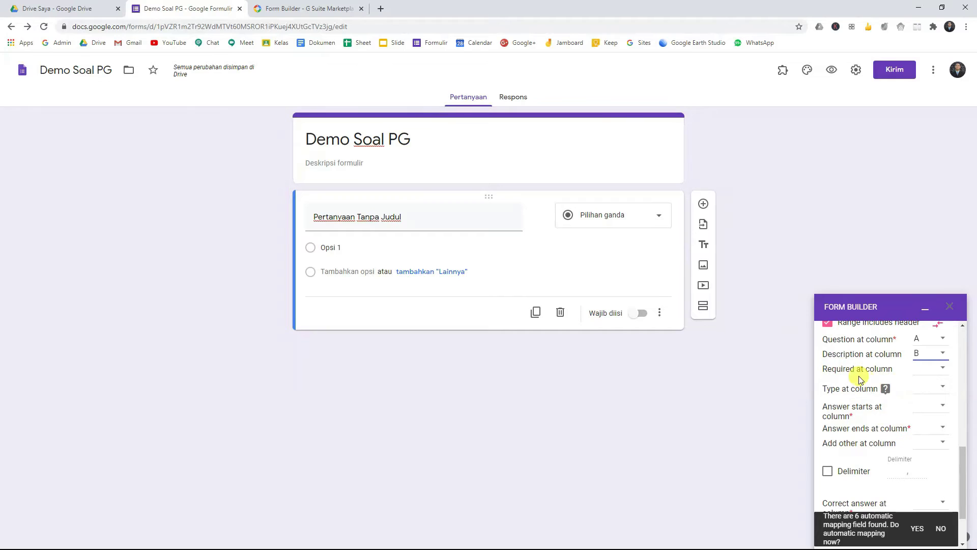
{"action": "left_click", "coordinate": [934, 373]}
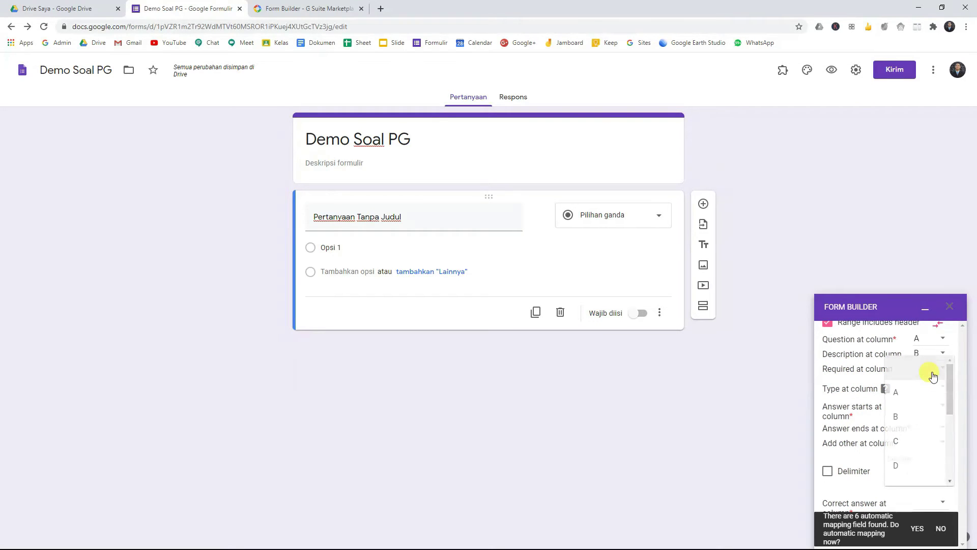
{"action": "left_click", "coordinate": [909, 445]}
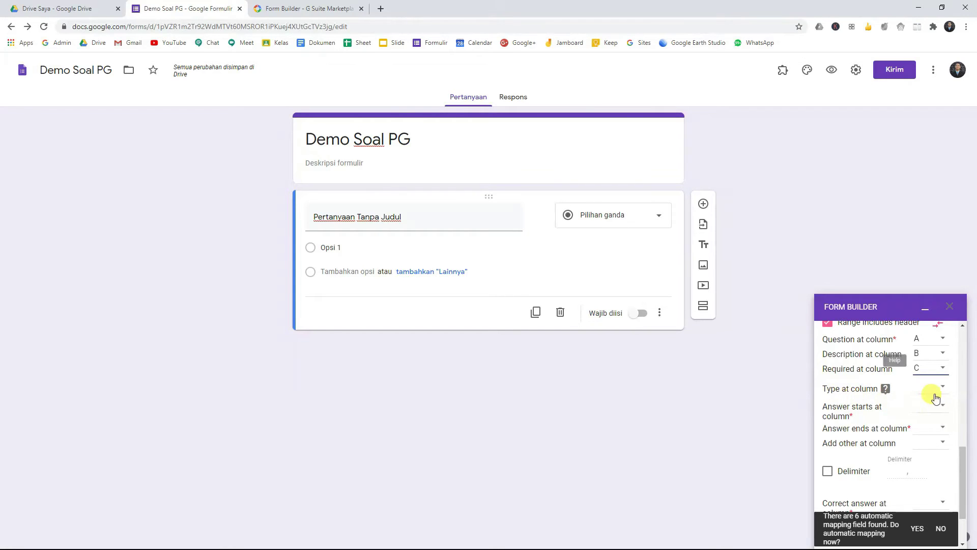
{"action": "left_click", "coordinate": [938, 390]}
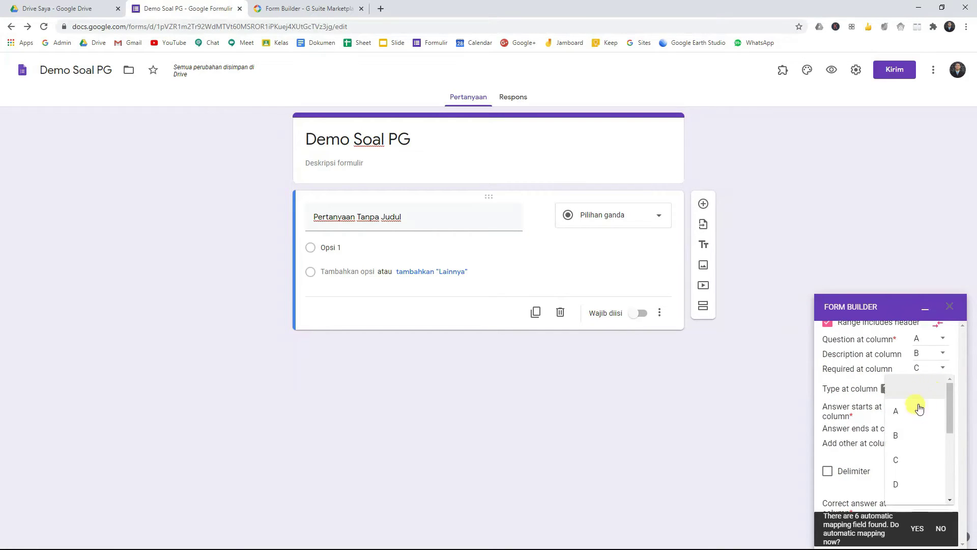
{"action": "left_click", "coordinate": [898, 476]}
Step: Set the answer options to start at column E and end at column I
{"action": "scroll", "coordinate": [878, 409], "scroll_direction": "down", "scroll_amount": 1}
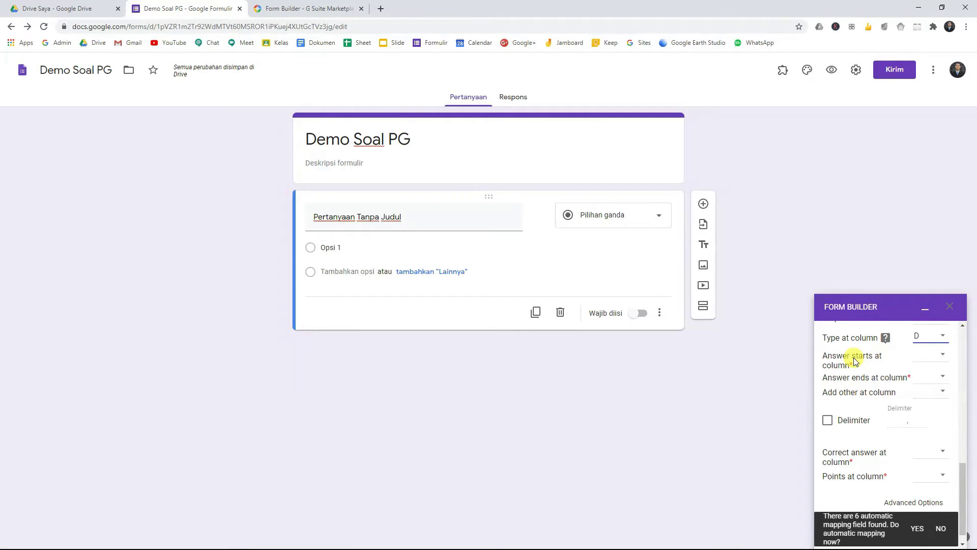
{"action": "left_click", "coordinate": [937, 358]}
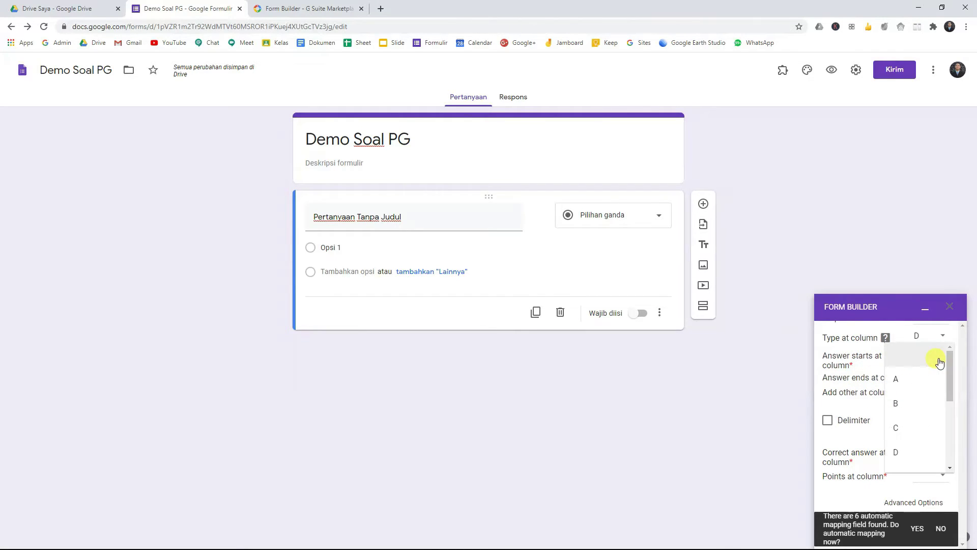
{"action": "scroll", "coordinate": [912, 415], "scroll_direction": "down", "scroll_amount": 2}
{"action": "left_click", "coordinate": [910, 429]}
{"action": "left_click", "coordinate": [941, 377]}
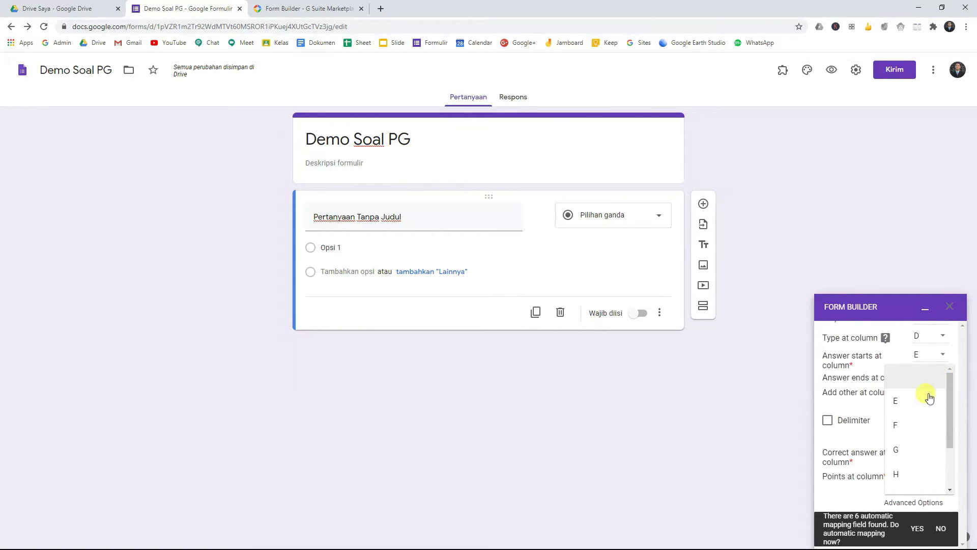
{"action": "scroll", "coordinate": [895, 432], "scroll_direction": "down", "scroll_amount": 2}
{"action": "left_click", "coordinate": [892, 434]}
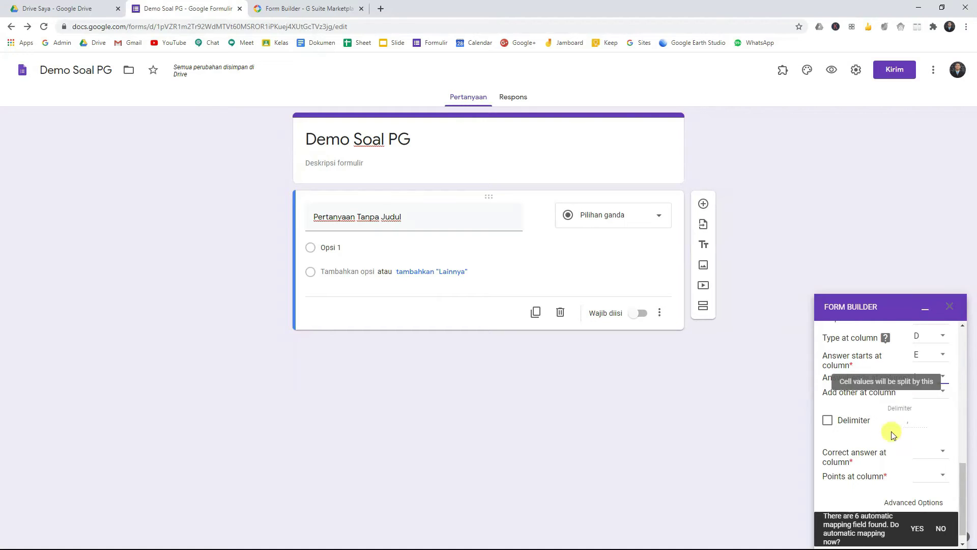
Step: Switch to the template workbook in Excel, move its window clear of Form Builder and compare its headers with the column mapping
{"action": "scroll", "coordinate": [863, 412], "scroll_direction": "up", "scroll_amount": 1}
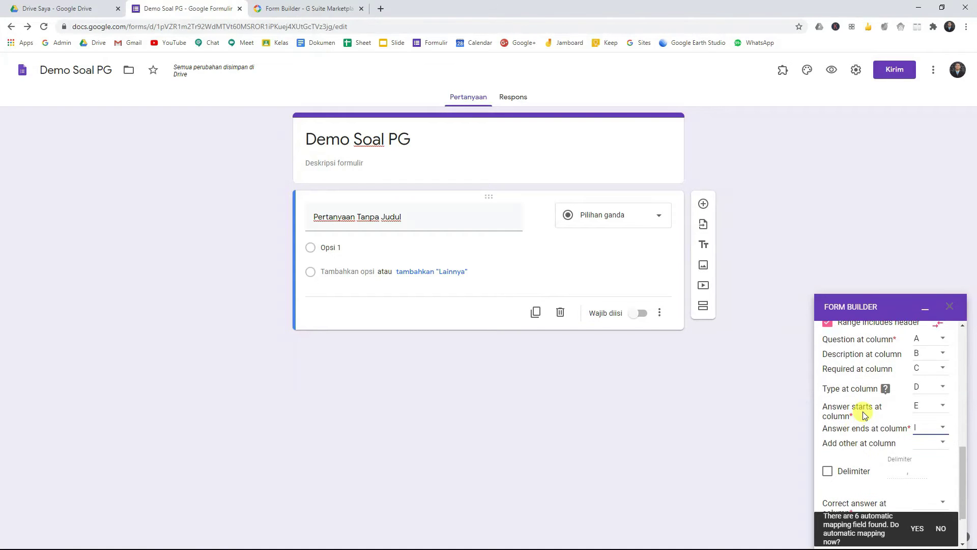
{"action": "key", "text": "alt+Tab"}
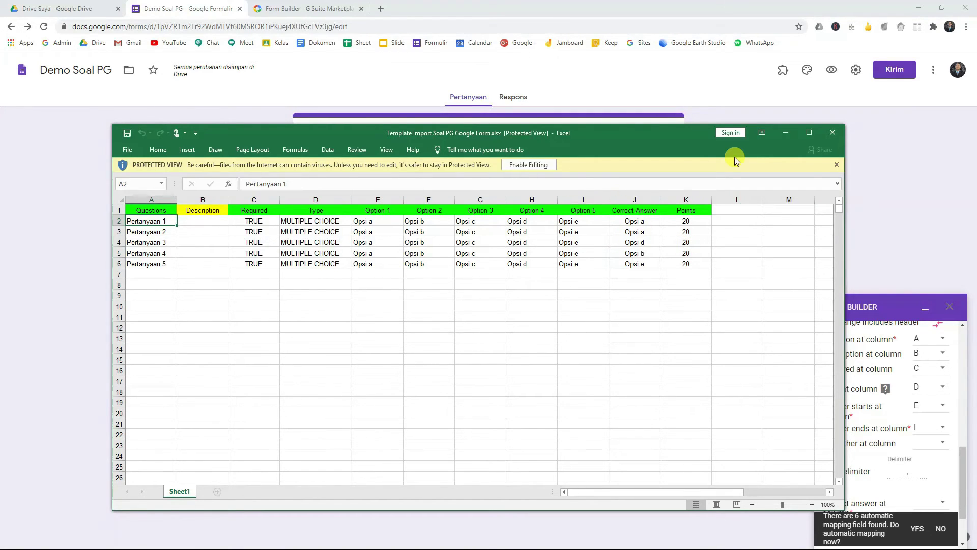
{"action": "left_click_drag", "start_coordinate": [701, 137], "coordinate": [651, 136]}
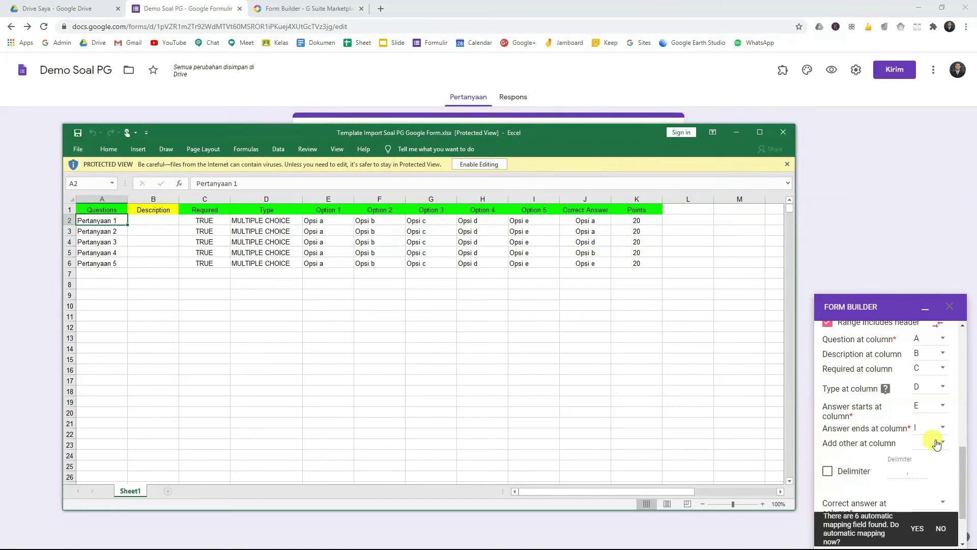
{"action": "scroll", "coordinate": [915, 450], "scroll_direction": "down", "scroll_amount": 1}
{"action": "scroll", "coordinate": [915, 450], "scroll_direction": "up", "scroll_amount": 1}
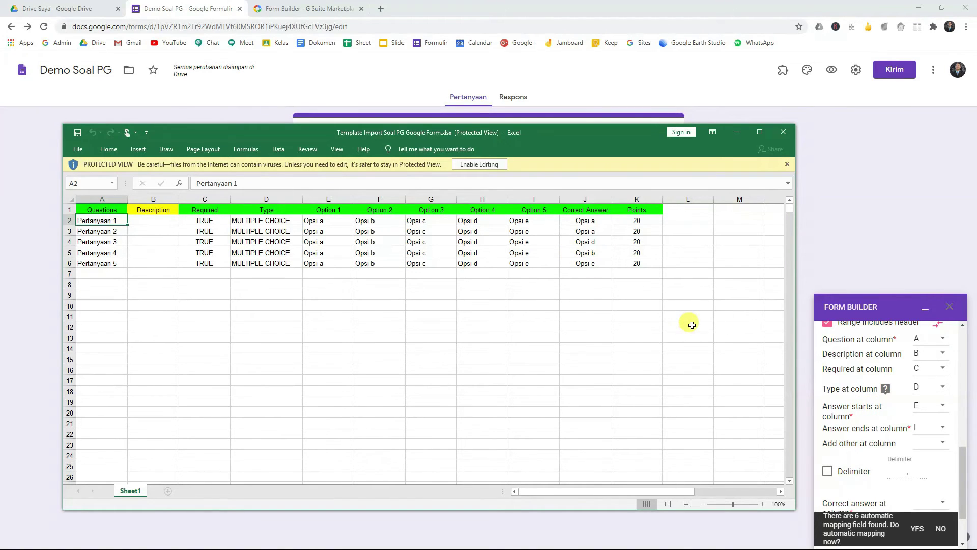
Step: Back in Form Builder, map the correct answer to column J and points to column K, and decline the automatic mapping
{"action": "scroll", "coordinate": [888, 375], "scroll_direction": "down", "scroll_amount": 1}
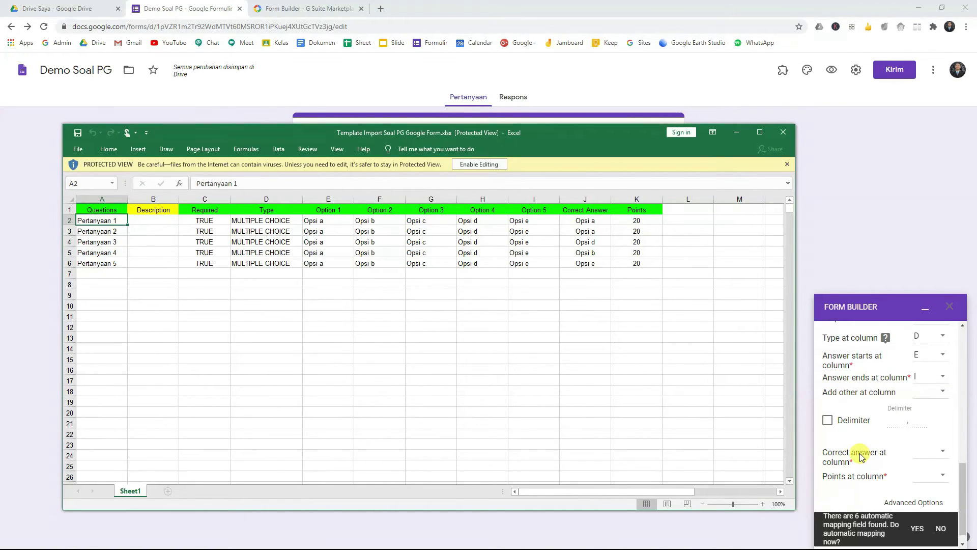
{"action": "left_click", "coordinate": [934, 450]}
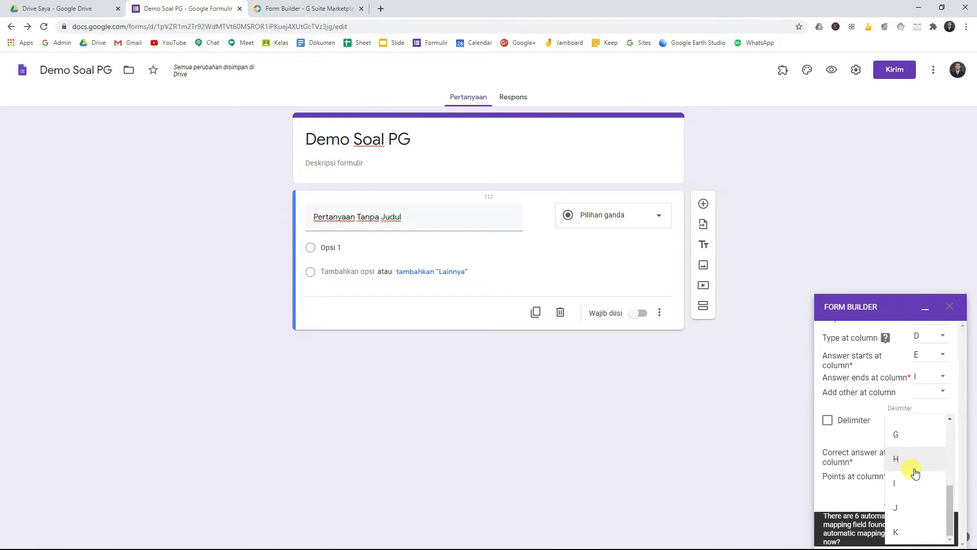
{"action": "left_click", "coordinate": [899, 504]}
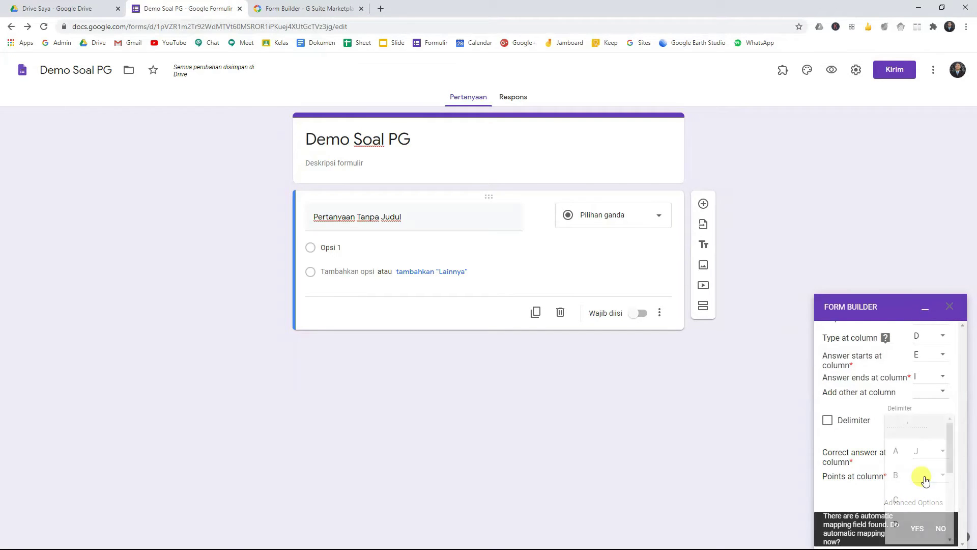
{"action": "scroll", "coordinate": [920, 511], "scroll_direction": "down", "scroll_amount": 3}
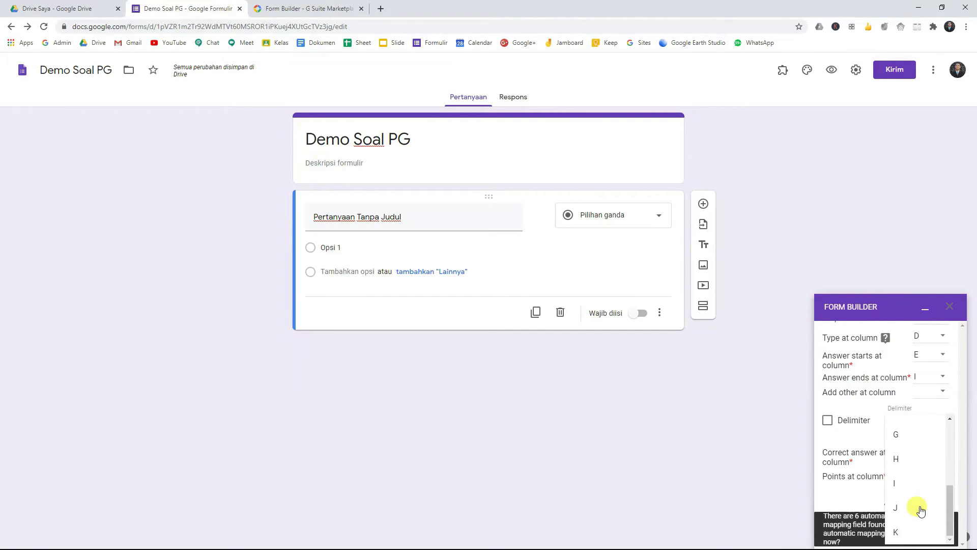
{"action": "left_click", "coordinate": [901, 531]}
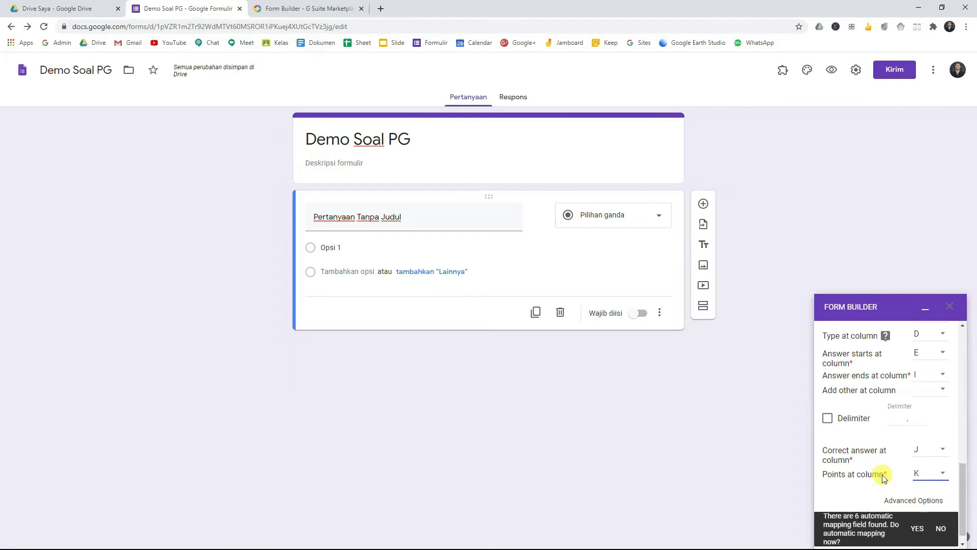
{"action": "scroll", "coordinate": [883, 476], "scroll_direction": "down", "scroll_amount": 1}
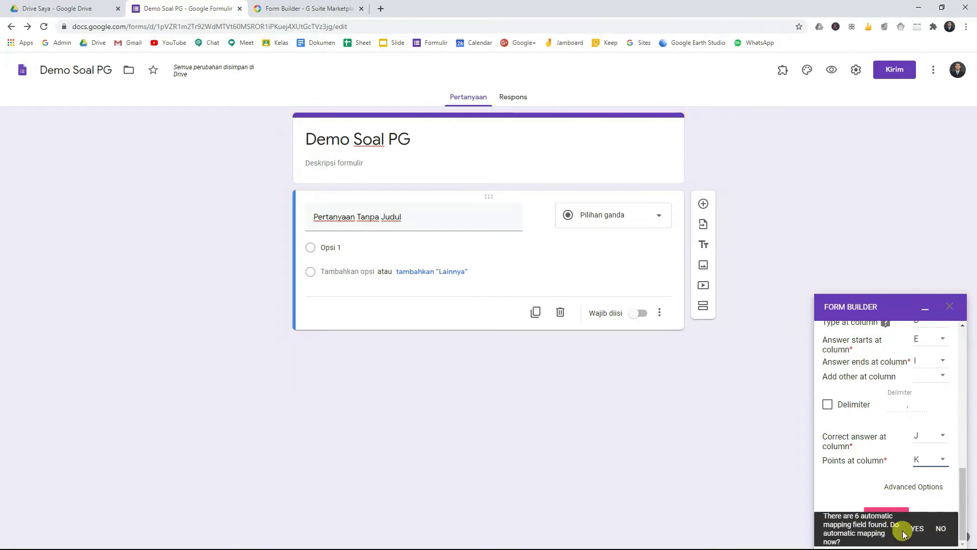
{"action": "left_click", "coordinate": [940, 529]}
{"action": "scroll", "coordinate": [867, 497], "scroll_direction": "down", "scroll_amount": 1}
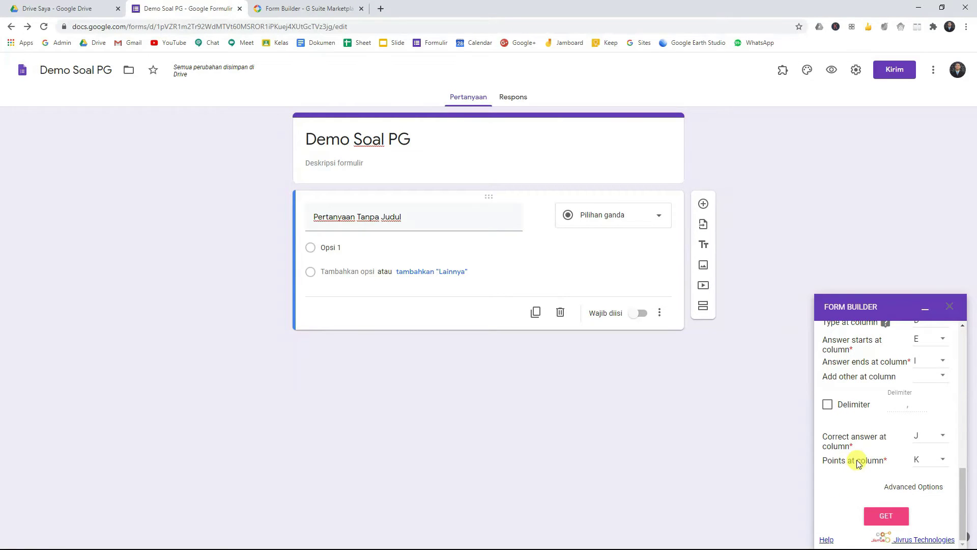
Step: Review the Form Builder import settings, including the source, sheet tab, pattern, range and column mapping
{"action": "scroll", "coordinate": [895, 458], "scroll_direction": "up", "scroll_amount": 5}
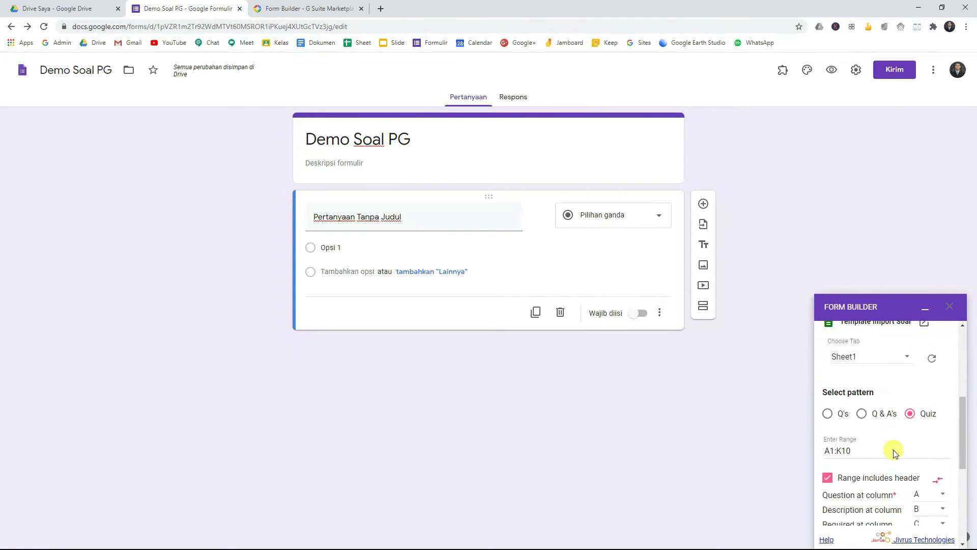
{"action": "scroll", "coordinate": [896, 451], "scroll_direction": "up", "scroll_amount": 3}
{"action": "scroll", "coordinate": [896, 442], "scroll_direction": "up", "scroll_amount": 1}
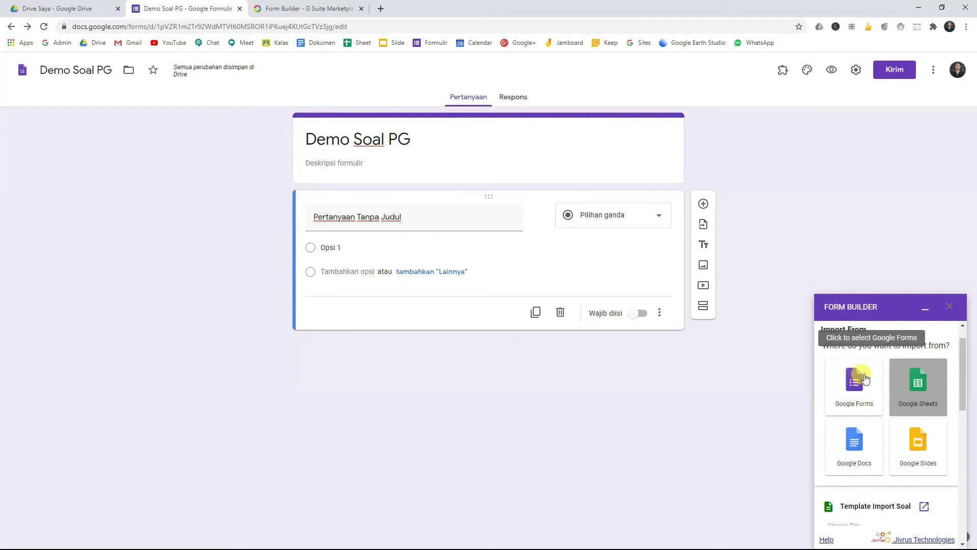
{"action": "scroll", "coordinate": [924, 402], "scroll_direction": "down", "scroll_amount": 3}
{"action": "scroll", "coordinate": [927, 413], "scroll_direction": "down", "scroll_amount": 1}
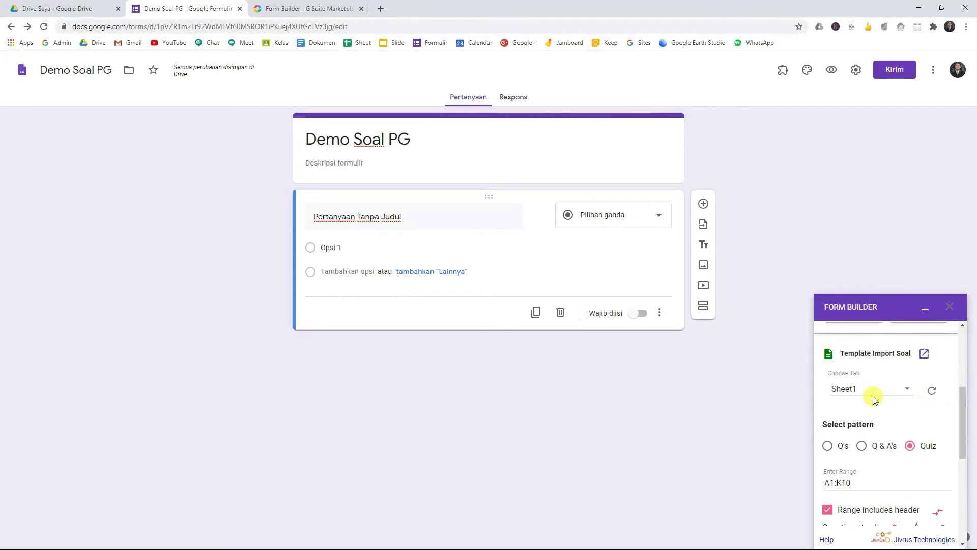
{"action": "scroll", "coordinate": [886, 430], "scroll_direction": "down", "scroll_amount": 3}
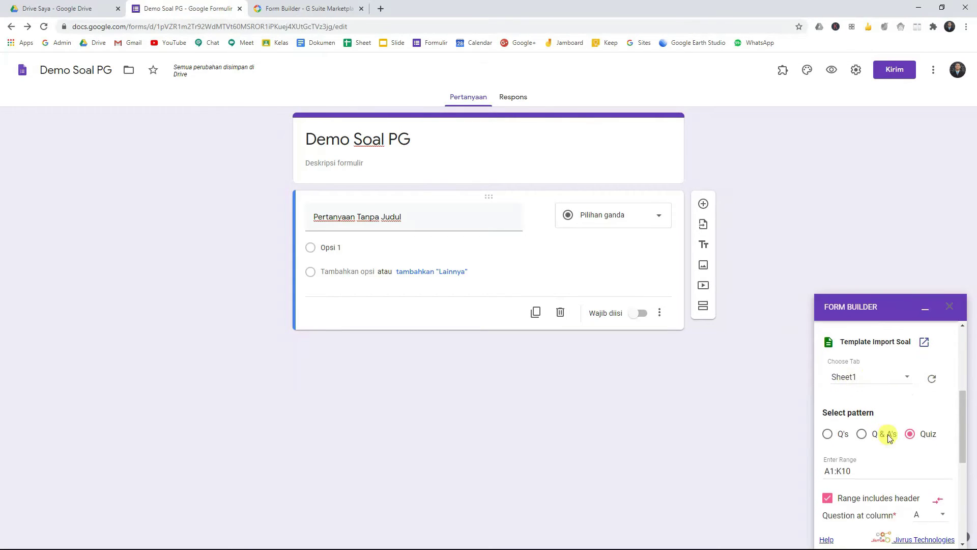
{"action": "scroll", "coordinate": [920, 346], "scroll_direction": "up", "scroll_amount": 1}
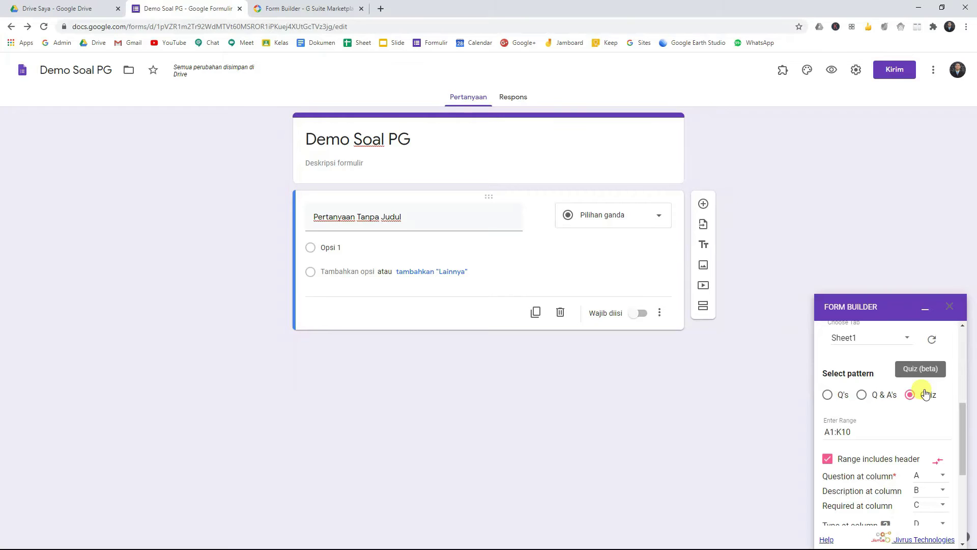
{"action": "scroll", "coordinate": [925, 394], "scroll_direction": "down", "scroll_amount": 1}
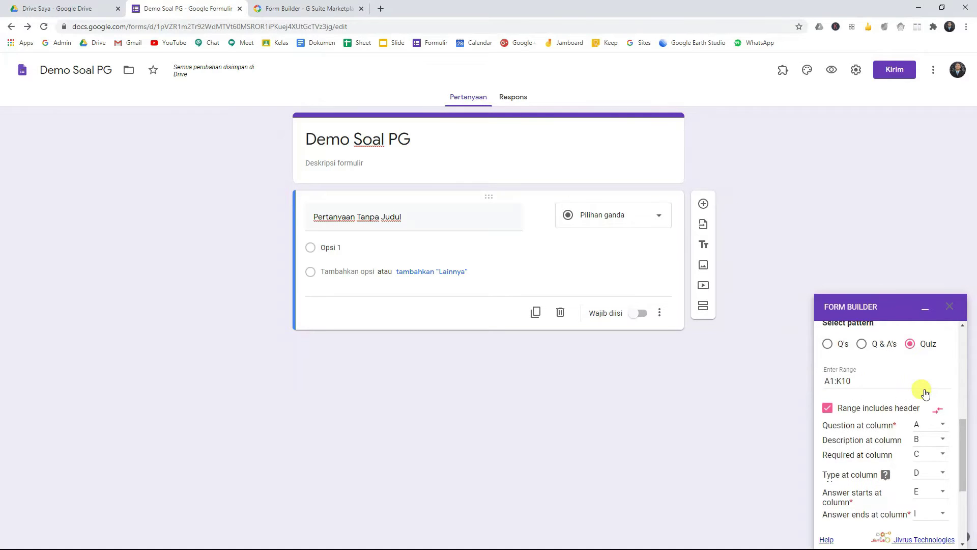
{"action": "scroll", "coordinate": [925, 394], "scroll_direction": "up", "scroll_amount": 1}
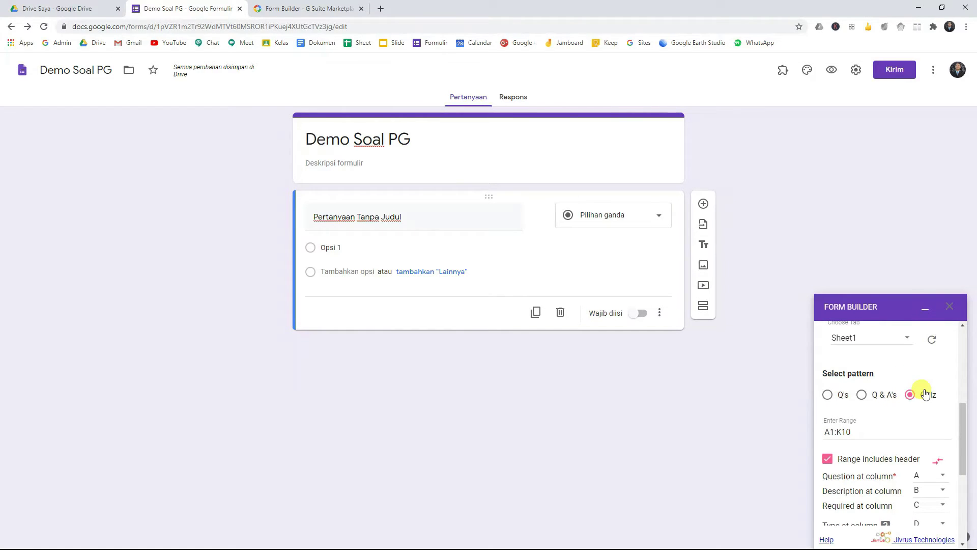
{"action": "scroll", "coordinate": [923, 397], "scroll_direction": "down", "scroll_amount": 4}
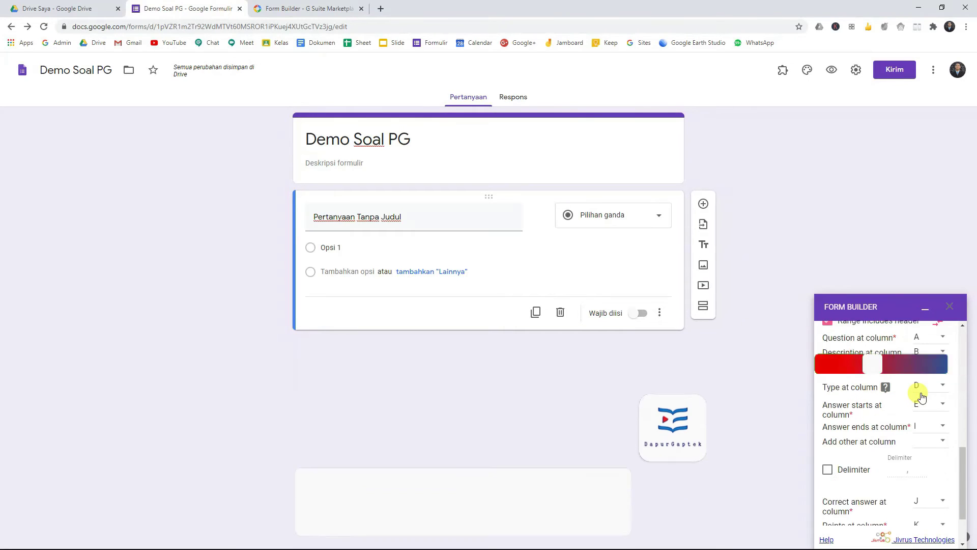
{"action": "scroll", "coordinate": [922, 396], "scroll_direction": "up", "scroll_amount": 2}
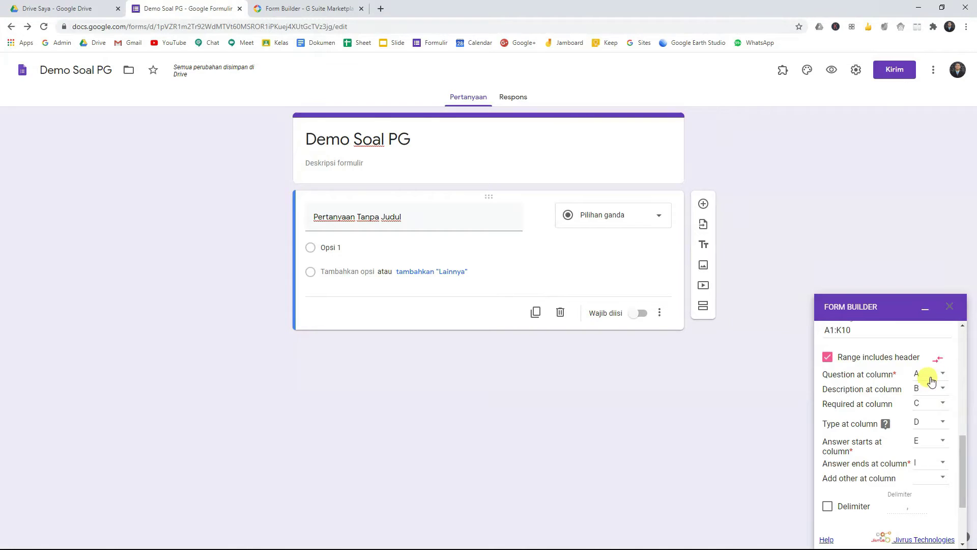
Step: Get the questions from the template sheet using the finished column mapping
{"action": "scroll", "coordinate": [919, 433], "scroll_direction": "down", "scroll_amount": 1}
{"action": "scroll", "coordinate": [918, 436], "scroll_direction": "down", "scroll_amount": 1}
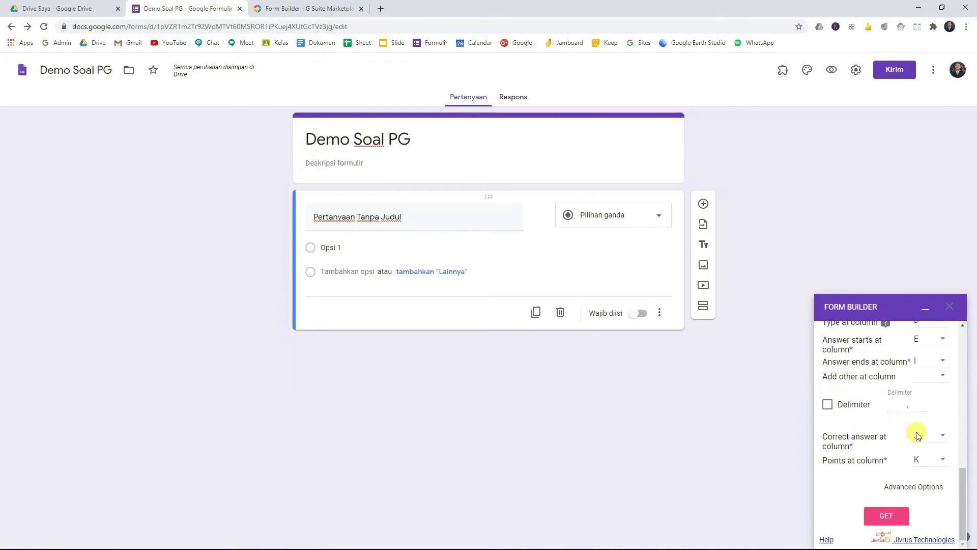
{"action": "left_click", "coordinate": [918, 436]}
{"action": "left_click", "coordinate": [898, 516]}
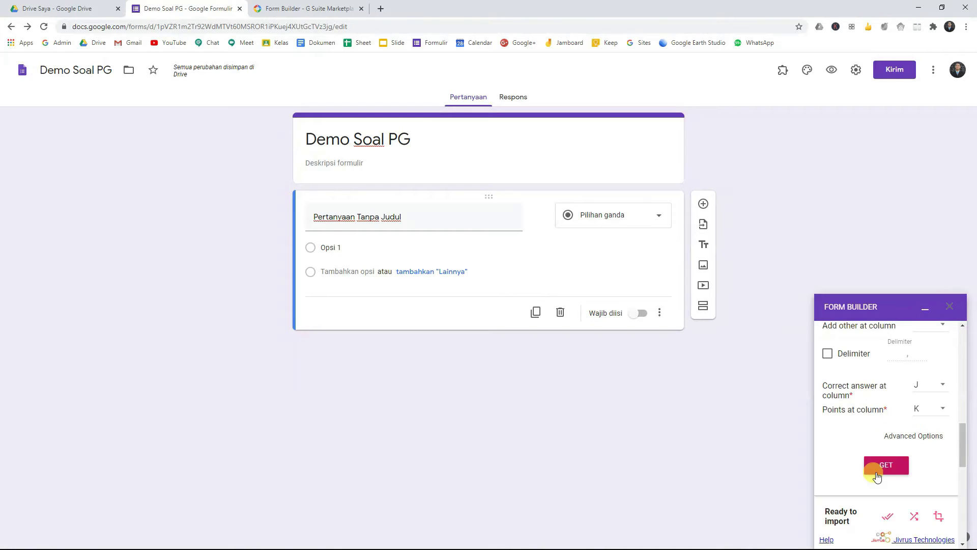
{"action": "left_click", "coordinate": [873, 468]}
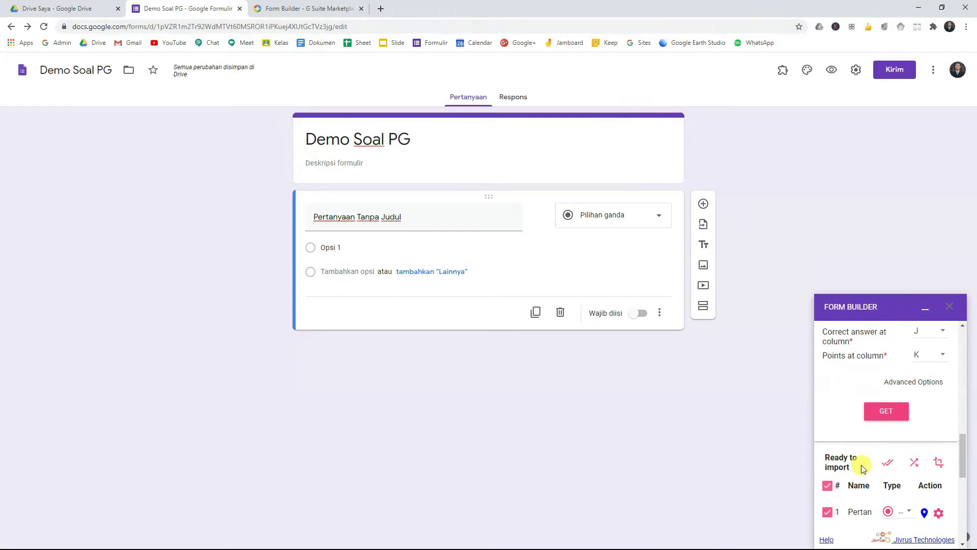
Step: Check the list of questions ready to import, along with the position and advanced feature settings
{"action": "scroll", "coordinate": [864, 468], "scroll_direction": "down", "scroll_amount": 2}
{"action": "scroll", "coordinate": [862, 469], "scroll_direction": "down", "scroll_amount": 1}
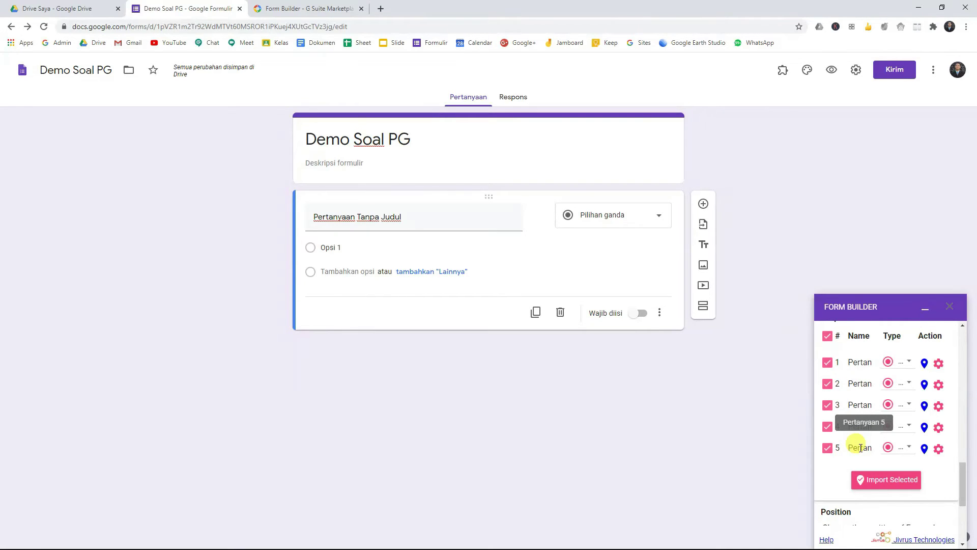
{"action": "scroll", "coordinate": [860, 448], "scroll_direction": "down", "scroll_amount": 3}
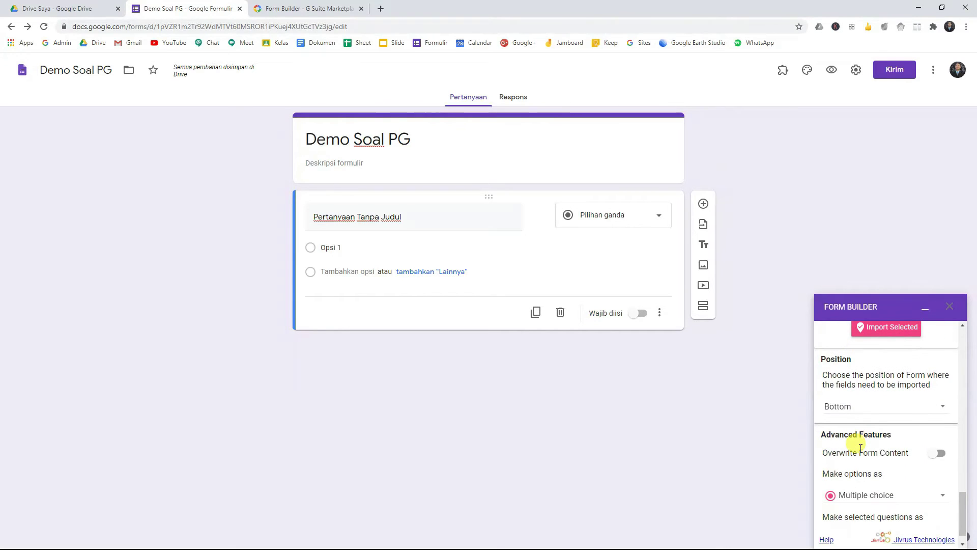
{"action": "scroll", "coordinate": [884, 497], "scroll_direction": "down", "scroll_amount": 1}
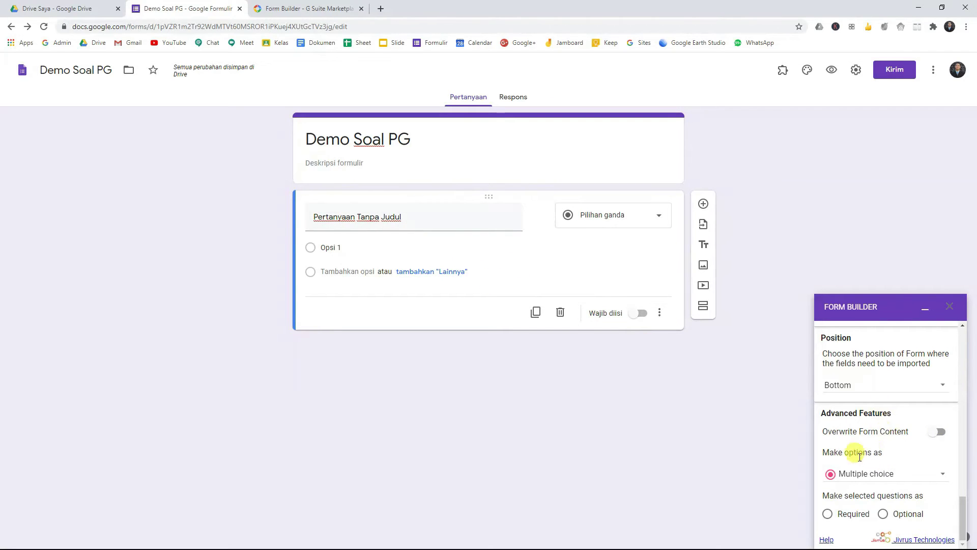
Step: Check the selected import questions against the Pertanyaan 1 to 5 rows in the Excel template
{"action": "scroll", "coordinate": [903, 463], "scroll_direction": "up", "scroll_amount": 1}
{"action": "scroll", "coordinate": [886, 473], "scroll_direction": "down", "scroll_amount": 1}
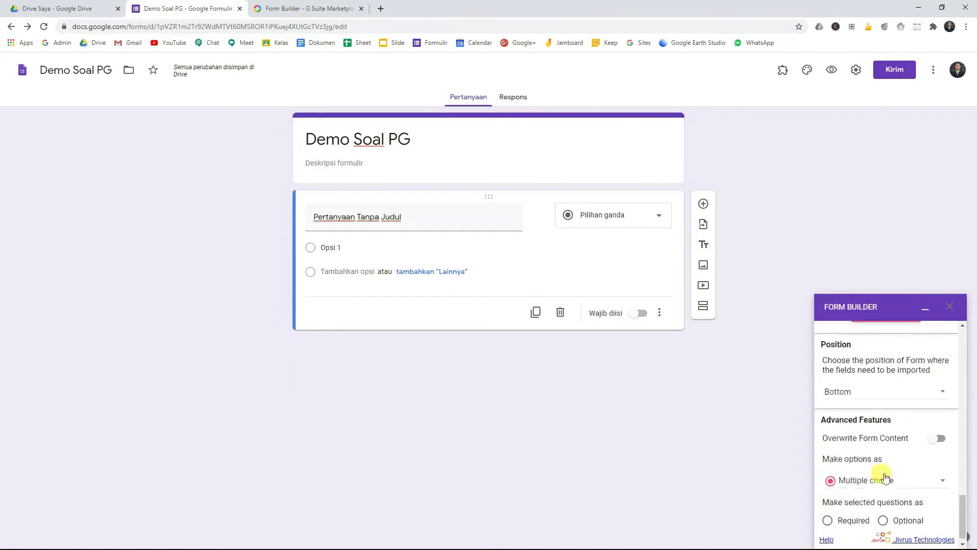
{"action": "scroll", "coordinate": [855, 478], "scroll_direction": "up", "scroll_amount": 3}
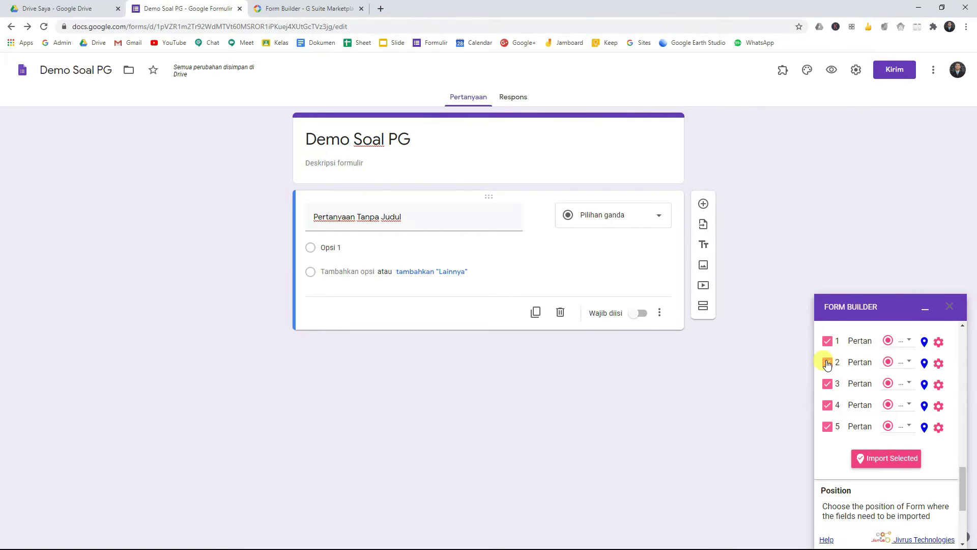
{"action": "key", "text": "alt+Tab"}
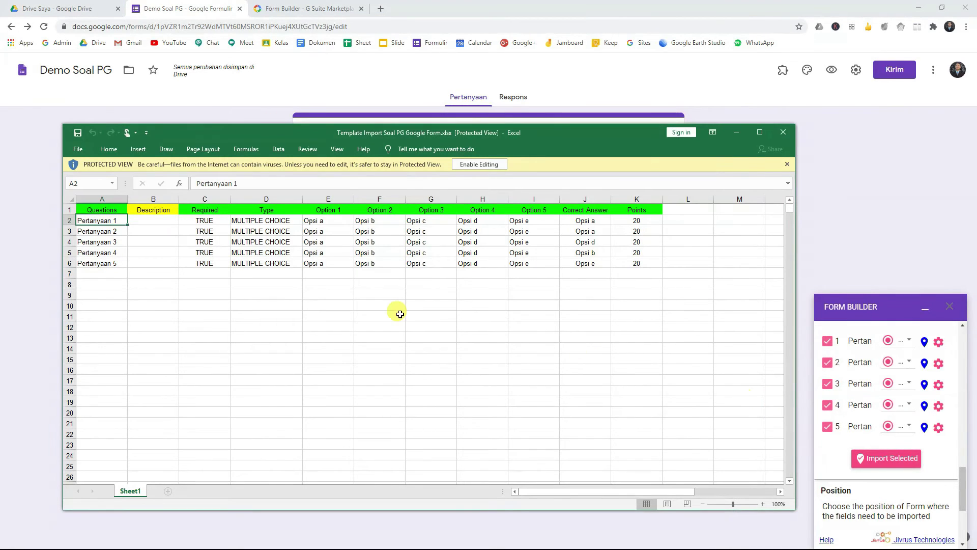
{"action": "left_click_drag", "start_coordinate": [93, 221], "coordinate": [94, 263]}
{"action": "left_click", "coordinate": [190, 288]}
{"action": "left_click", "coordinate": [211, 314]}
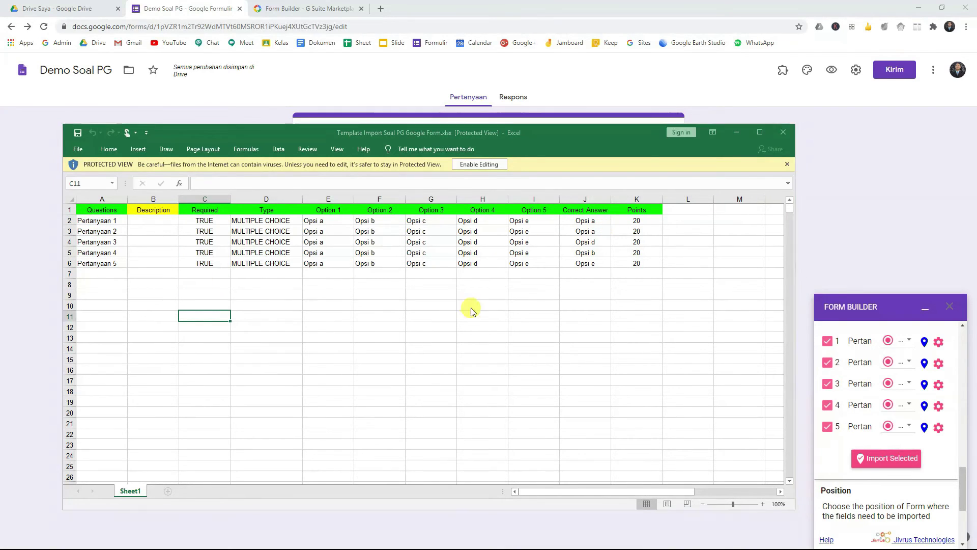
Step: Return to the Google Form, import the five selected questions with Form Builder, and minimize the add-on window
{"action": "key", "text": "alt+Tab"}
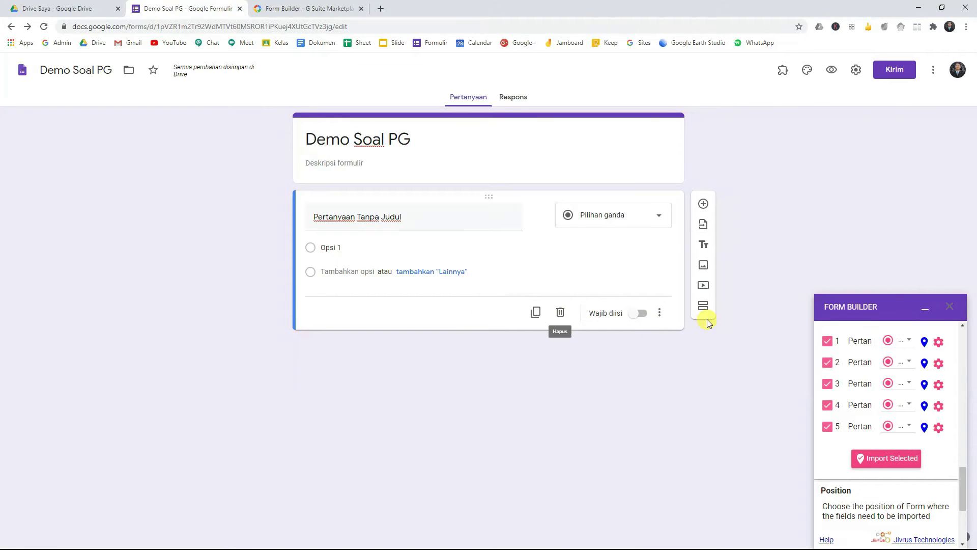
{"action": "left_click", "coordinate": [883, 463]}
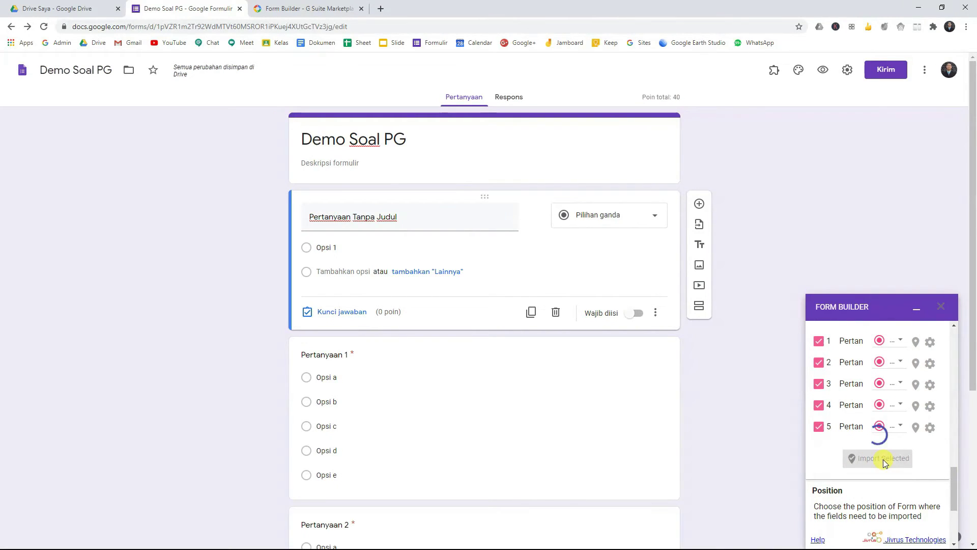
{"action": "left_click", "coordinate": [916, 308]}
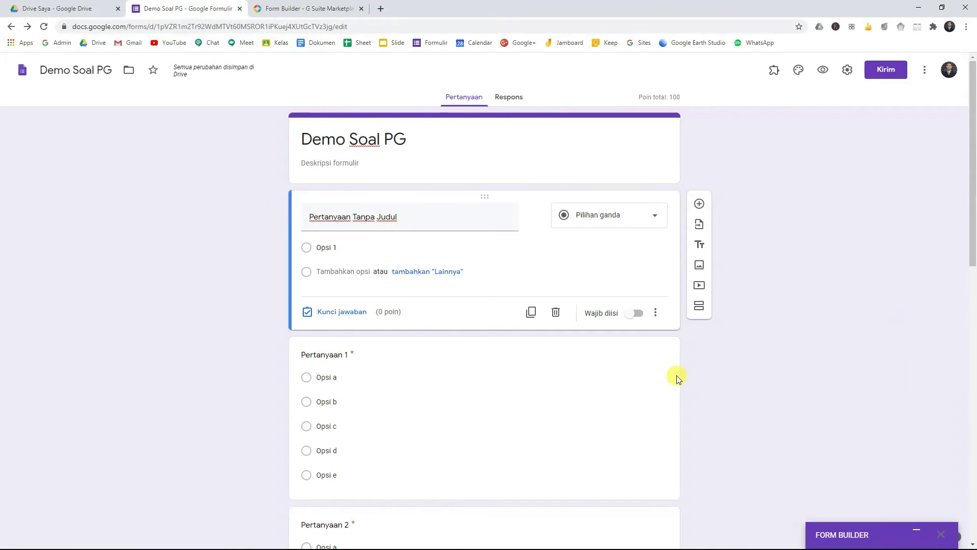
Step: Look through the imported questions and delete the untitled default question placed before Pertanyaan 1
{"action": "scroll", "coordinate": [456, 368], "scroll_direction": "down", "scroll_amount": 6}
{"action": "scroll", "coordinate": [457, 369], "scroll_direction": "down", "scroll_amount": 3}
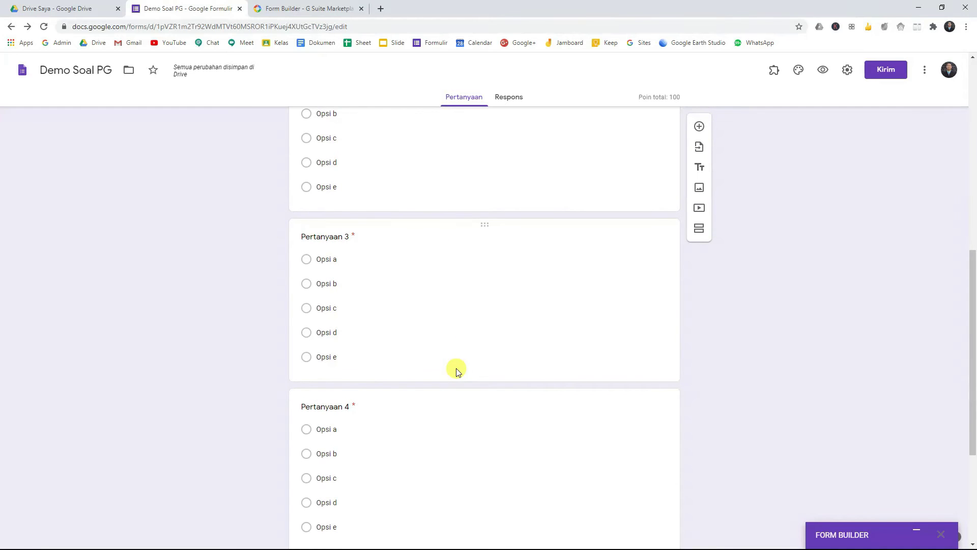
{"action": "scroll", "coordinate": [457, 371], "scroll_direction": "down", "scroll_amount": 4}
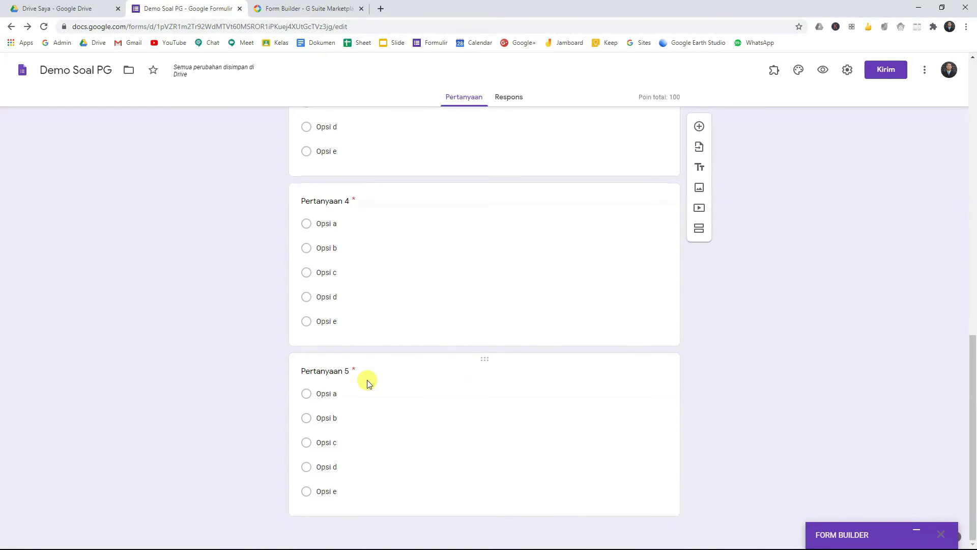
{"action": "scroll", "coordinate": [449, 389], "scroll_direction": "up", "scroll_amount": 10}
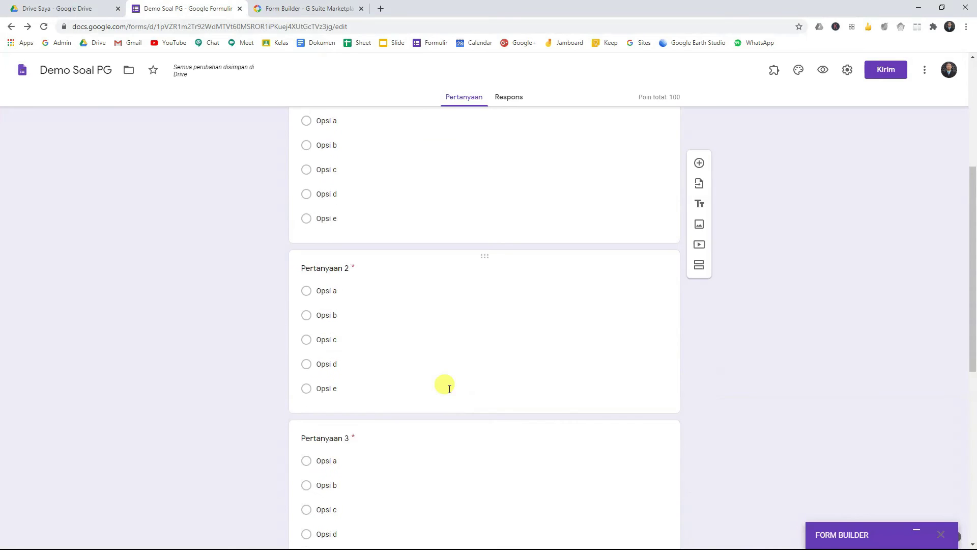
{"action": "scroll", "coordinate": [448, 389], "scroll_direction": "up", "scroll_amount": 3}
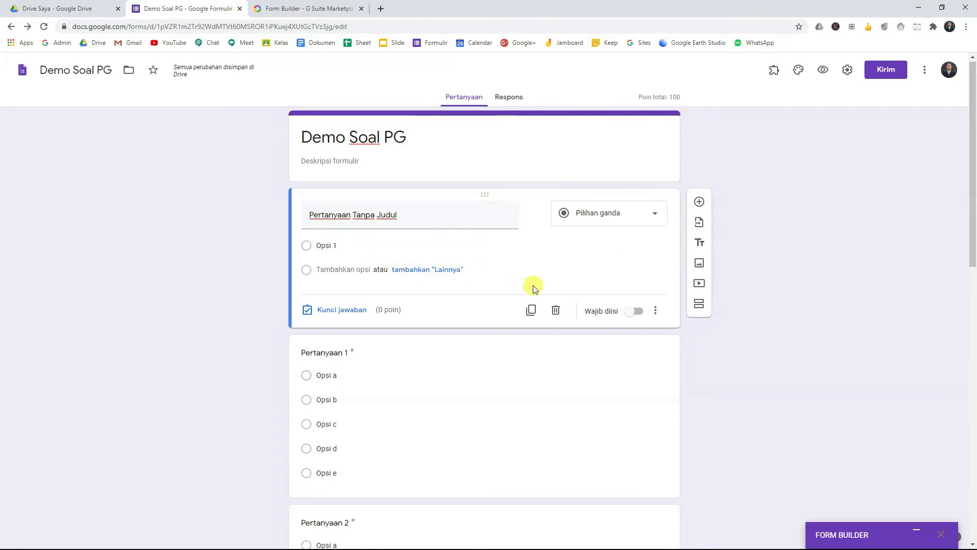
{"action": "left_click", "coordinate": [556, 309]}
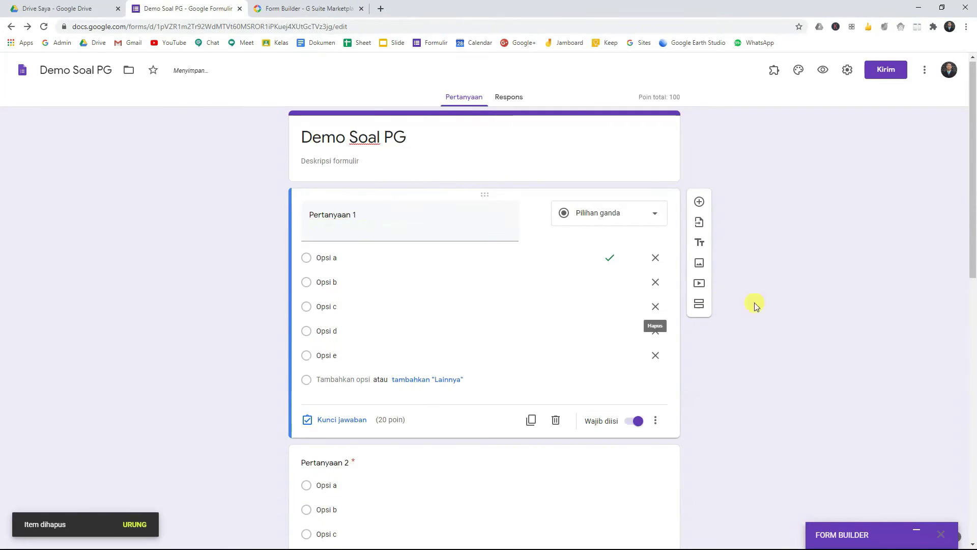
Step: Check the answer key, points and required setting of Pertanyaan 1 and Pertanyaan 2, and look through the remaining imported questions
{"action": "scroll", "coordinate": [559, 259], "scroll_direction": "down", "scroll_amount": 1}
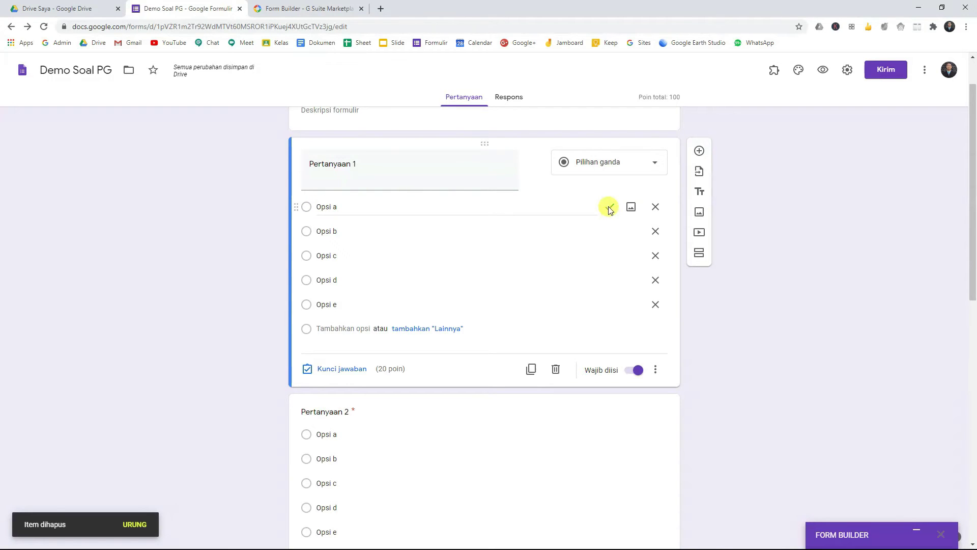
{"action": "scroll", "coordinate": [509, 395], "scroll_direction": "down", "scroll_amount": 2}
{"action": "left_click", "coordinate": [506, 341]}
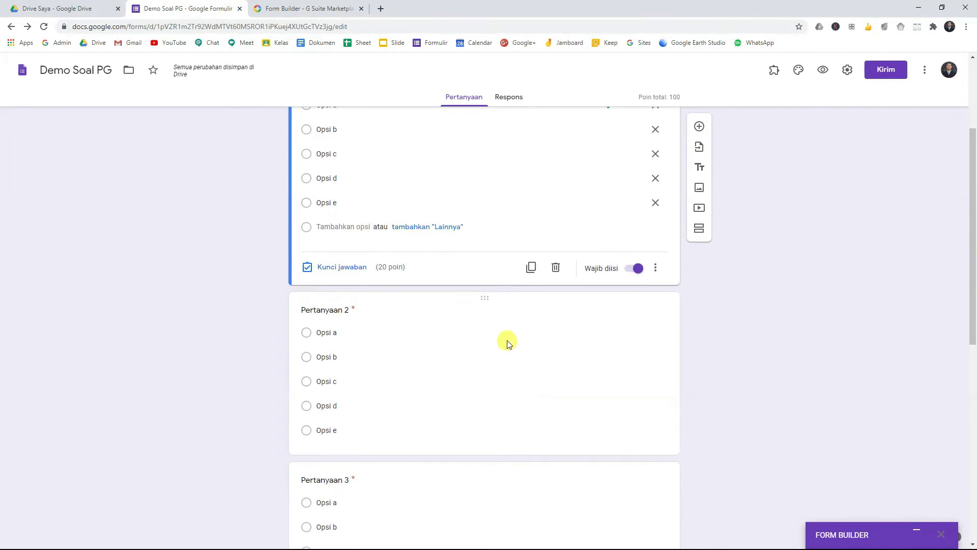
{"action": "scroll", "coordinate": [514, 378], "scroll_direction": "down", "scroll_amount": 1}
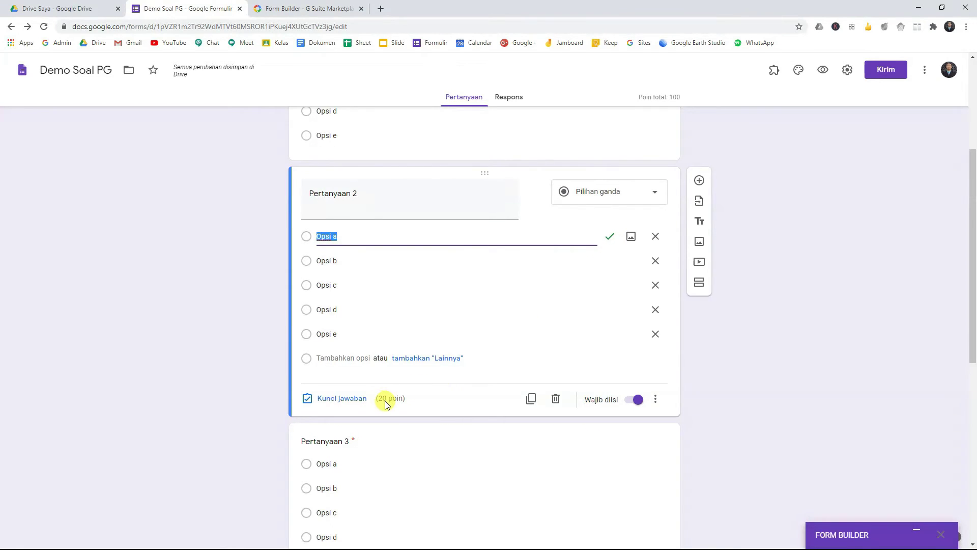
{"action": "left_click", "coordinate": [639, 401]}
{"action": "scroll", "coordinate": [538, 381], "scroll_direction": "down", "scroll_amount": 5}
{"action": "scroll", "coordinate": [538, 382], "scroll_direction": "down", "scroll_amount": 3}
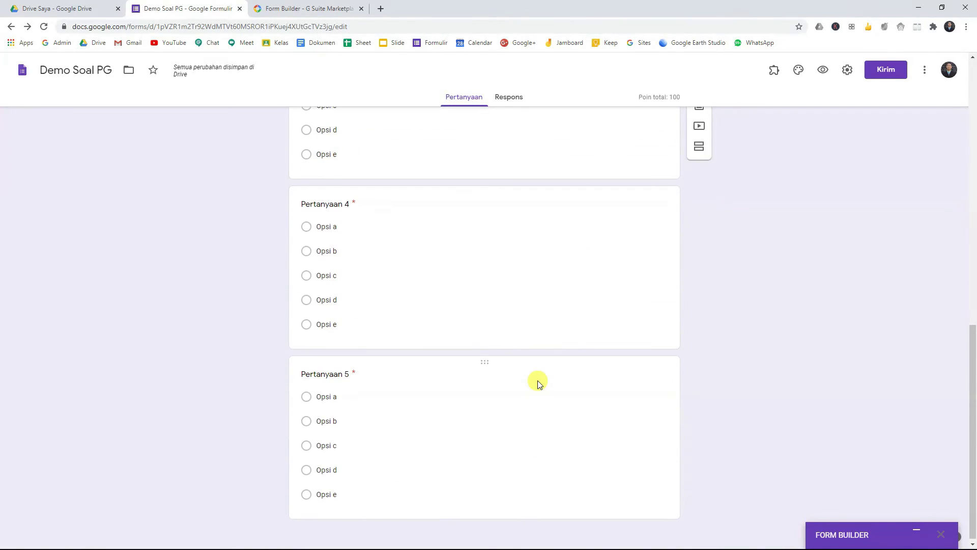
{"action": "scroll", "coordinate": [482, 399], "scroll_direction": "up", "scroll_amount": 2}
{"action": "scroll", "coordinate": [483, 398], "scroll_direction": "up", "scroll_amount": 10}
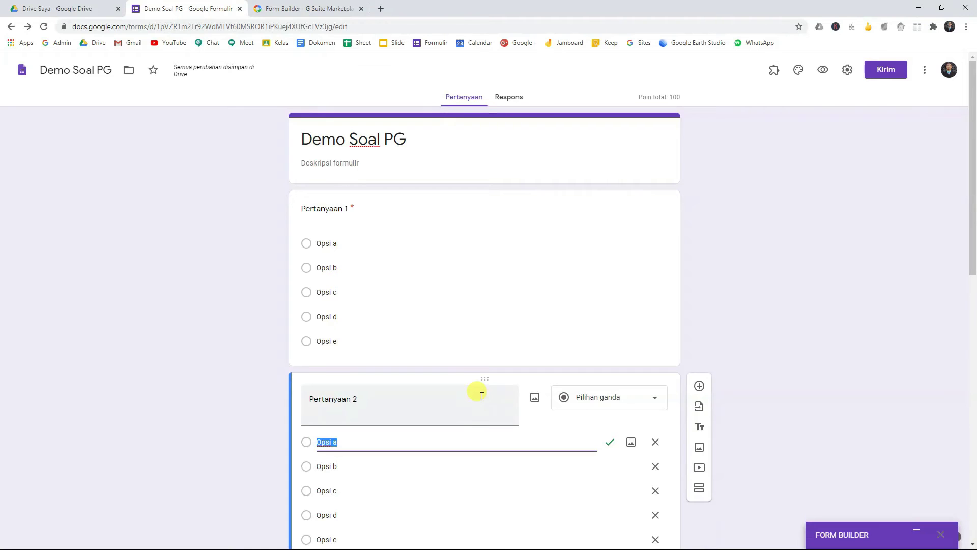
{"action": "left_click", "coordinate": [713, 300]}
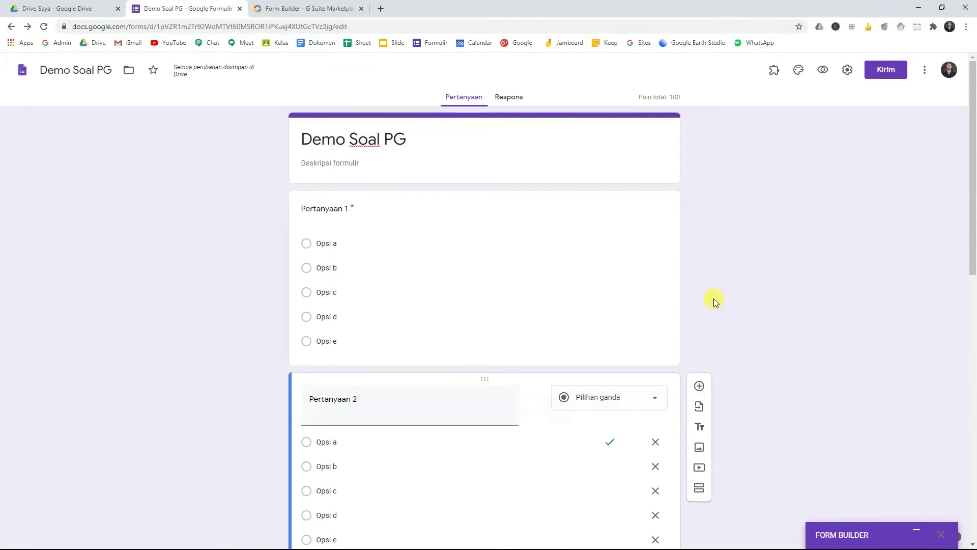